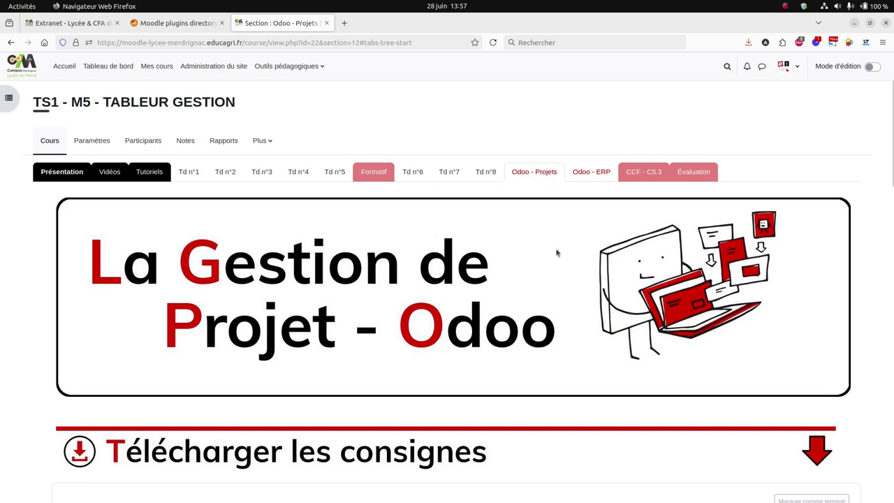
Turn on editing mode and start adding an activity or resource at the end of the Odoo - Projets section
{"action": "left_click", "coordinate": [878, 69]}
{"action": "scroll", "coordinate": [822, 148], "scroll_direction": "down", "scroll_amount": 3}
{"action": "scroll", "coordinate": [824, 153], "scroll_direction": "down", "scroll_amount": 5}
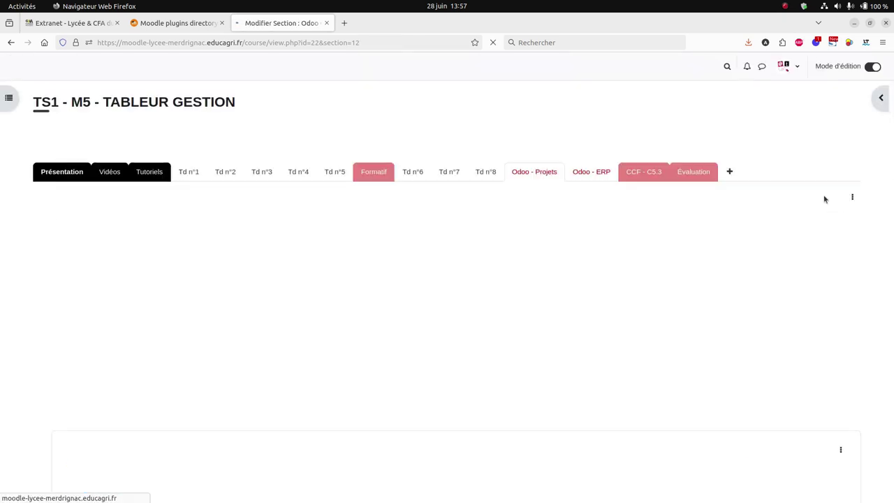
{"action": "scroll", "coordinate": [824, 196], "scroll_direction": "down", "scroll_amount": 10}
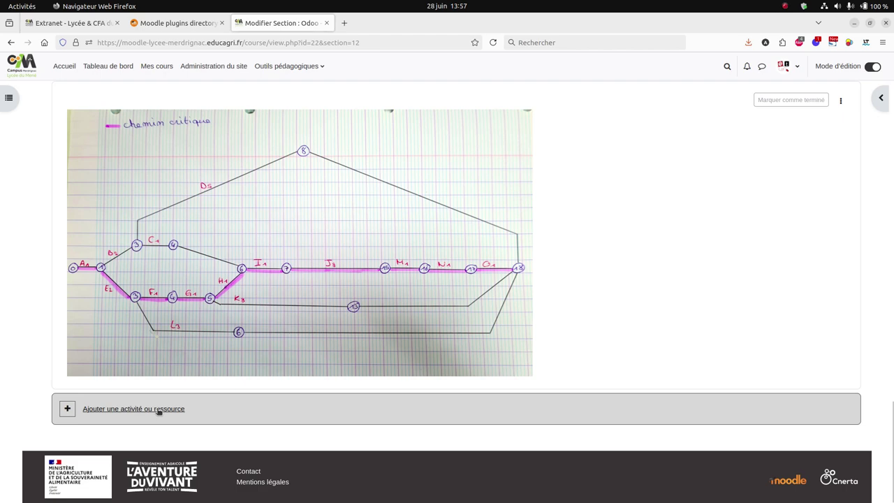
{"action": "left_click", "coordinate": [158, 411]}
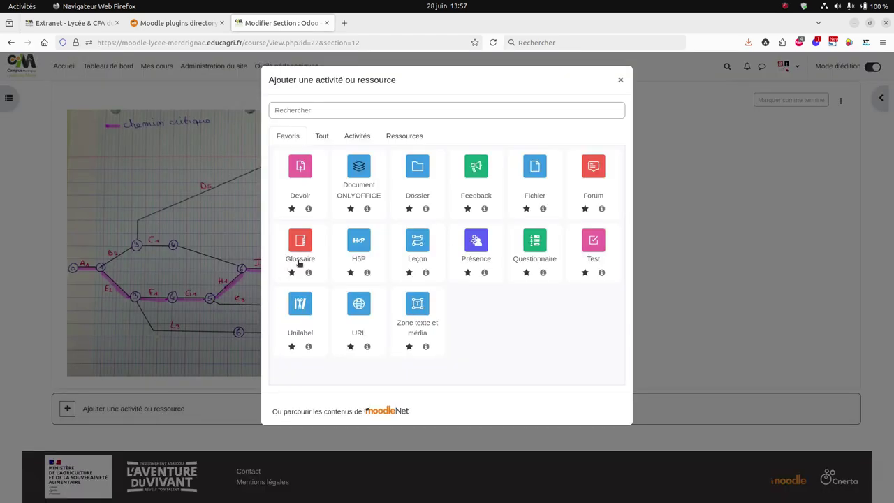
Mark the Tableau activity as a favourite and display the favourite activities
{"action": "left_click", "coordinate": [322, 137]}
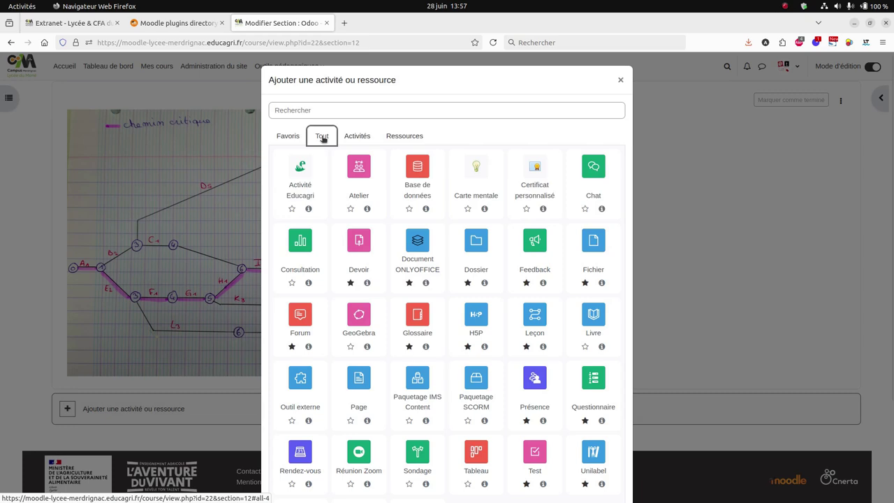
{"action": "left_click", "coordinate": [467, 484]}
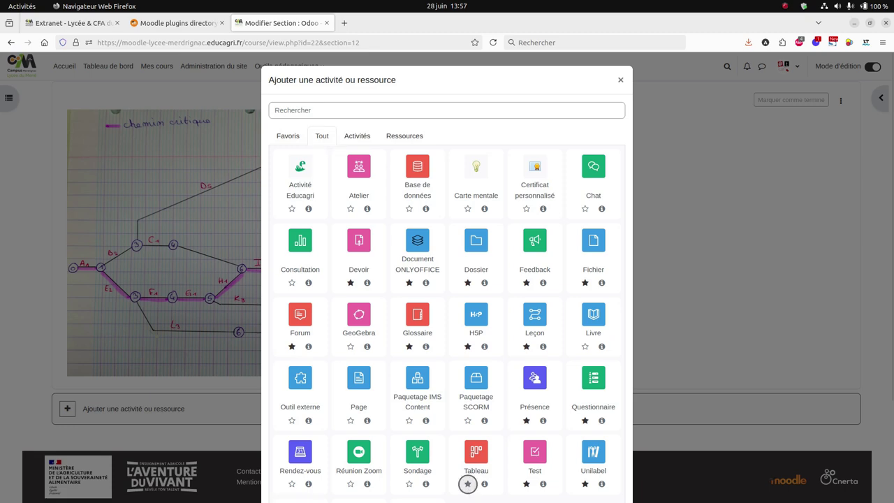
{"action": "key", "text": "shift+Tab"}
{"action": "key", "text": "Left"}
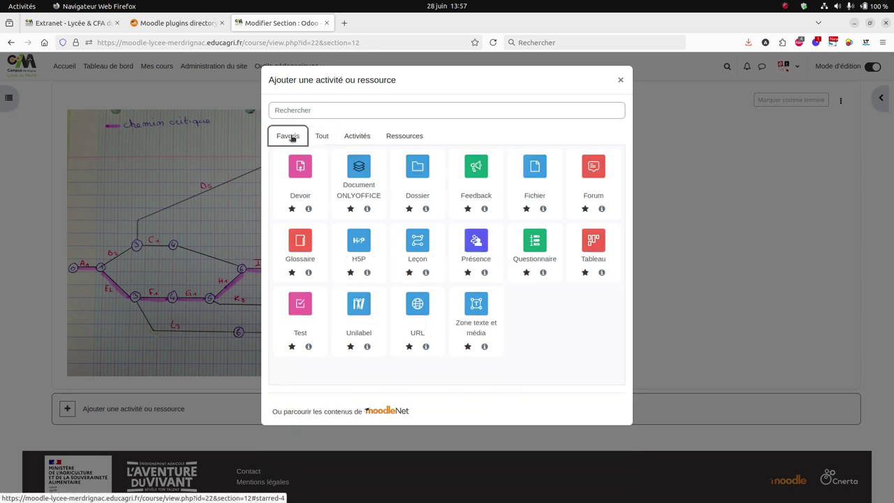
Add a Tableau activity to the section and name it "Suivi du projet"
{"action": "left_click", "coordinate": [597, 242]}
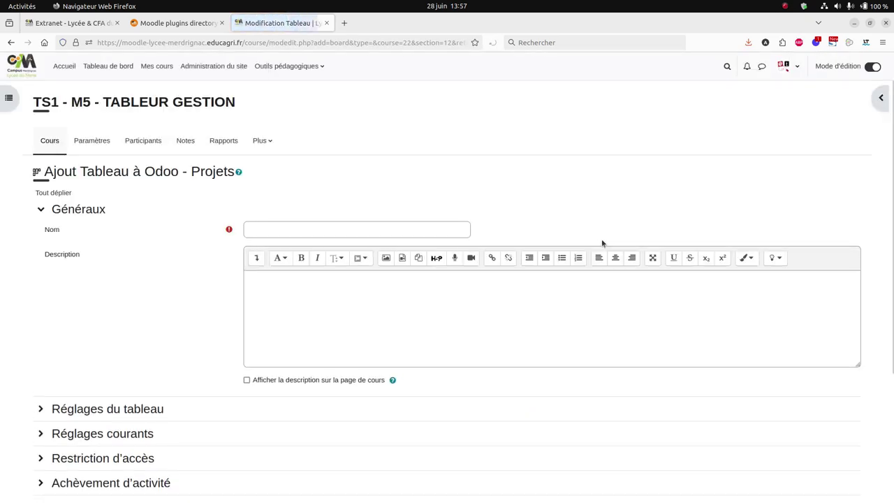
{"action": "left_click", "coordinate": [323, 224]}
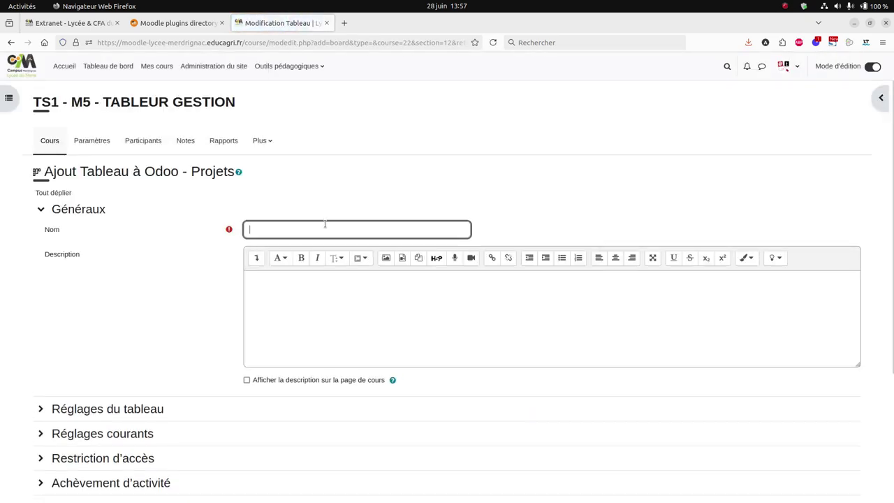
{"action": "type", "text": "Suivi du projet"}
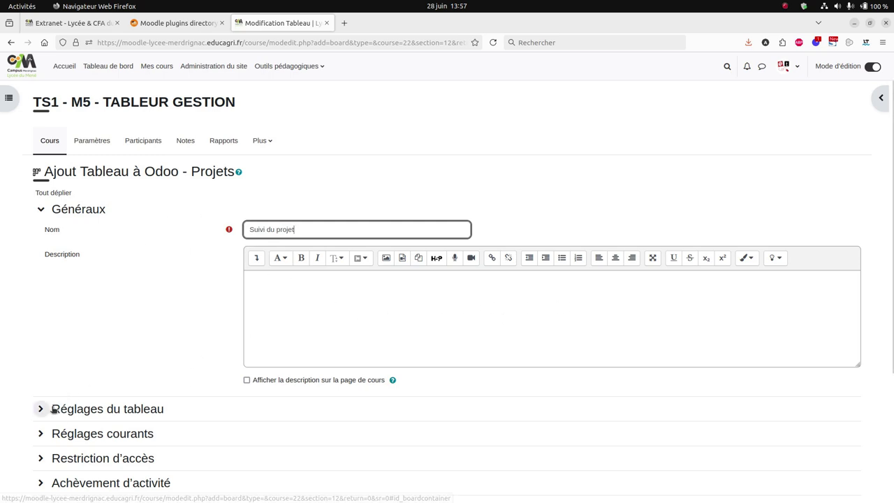
Check the expected colour format in the board settings and set the background colour to #cc0000
{"action": "scroll", "coordinate": [195, 283], "scroll_direction": "down", "scroll_amount": 3}
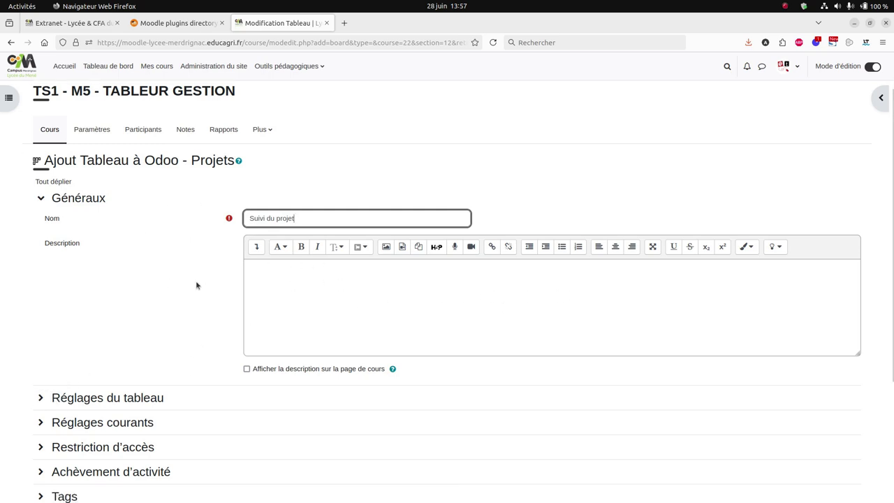
{"action": "left_click", "coordinate": [40, 308]}
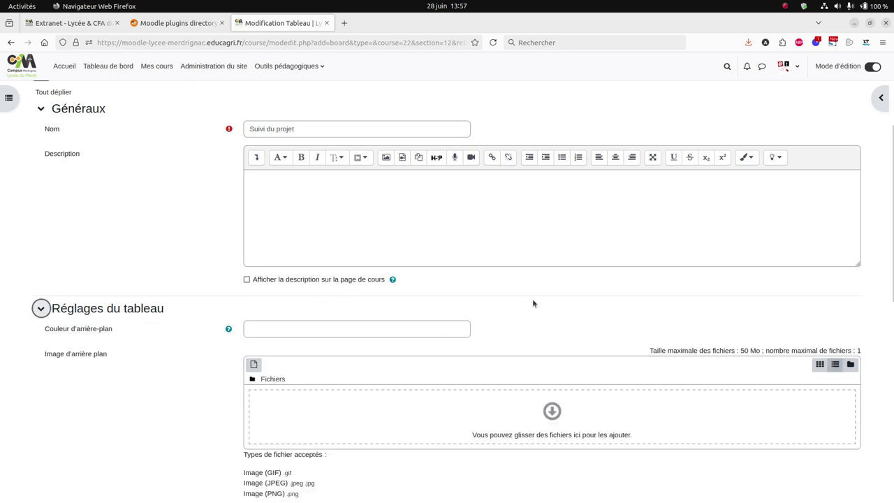
{"action": "scroll", "coordinate": [533, 298], "scroll_direction": "down", "scroll_amount": 3}
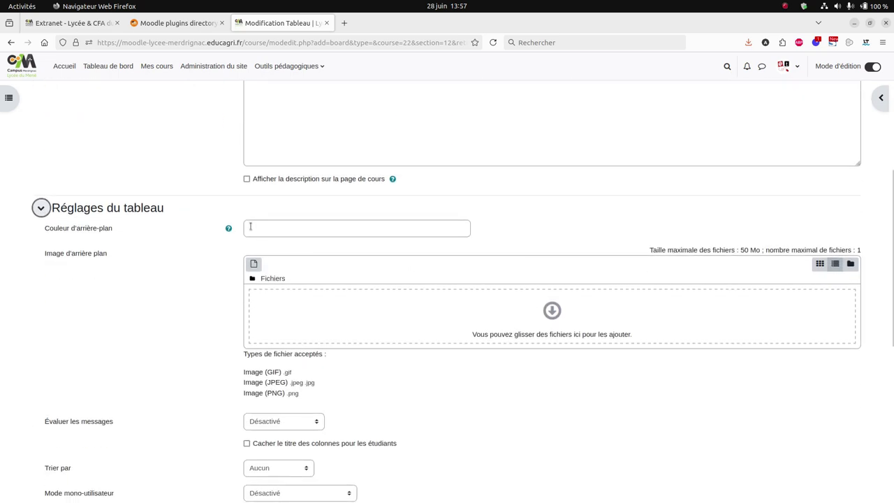
{"action": "left_click", "coordinate": [228, 228]}
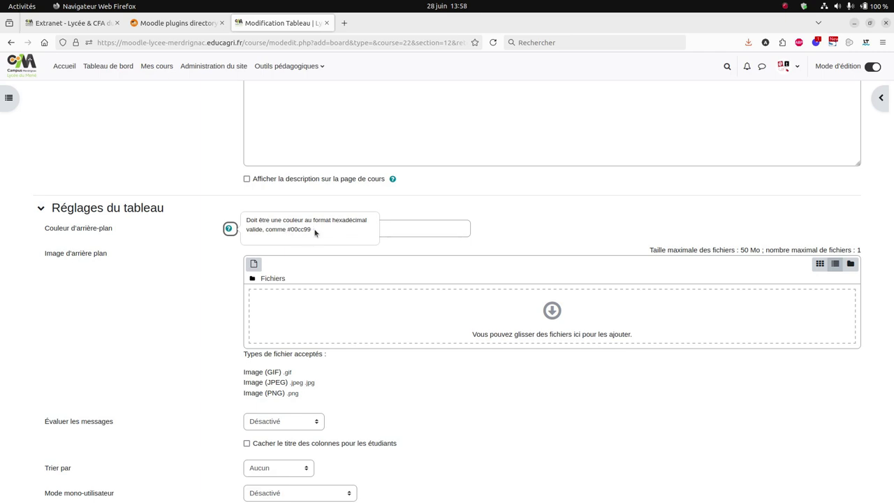
{"action": "left_click", "coordinate": [288, 229]}
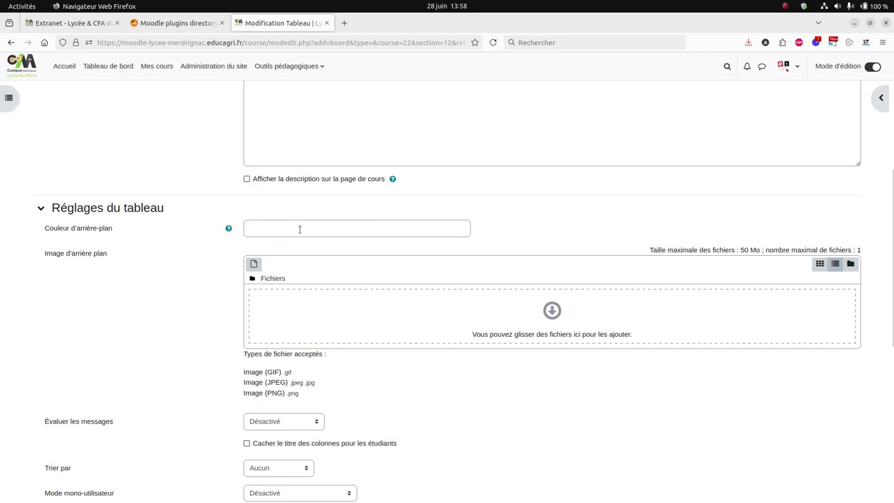
{"action": "left_click", "coordinate": [300, 226]}
{"action": "type", "text": "#cc0000"}
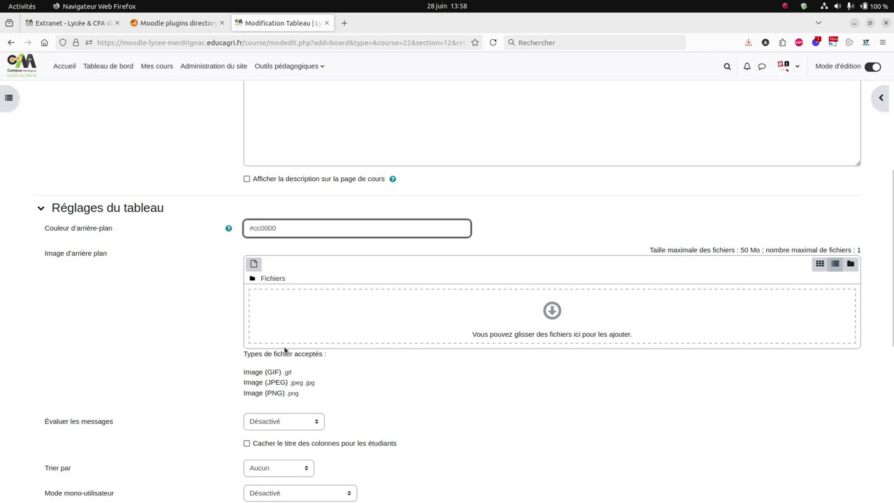
Allow posts to be rated by everyone (Par tout le monde)
{"action": "scroll", "coordinate": [550, 318], "scroll_direction": "down", "scroll_amount": 5}
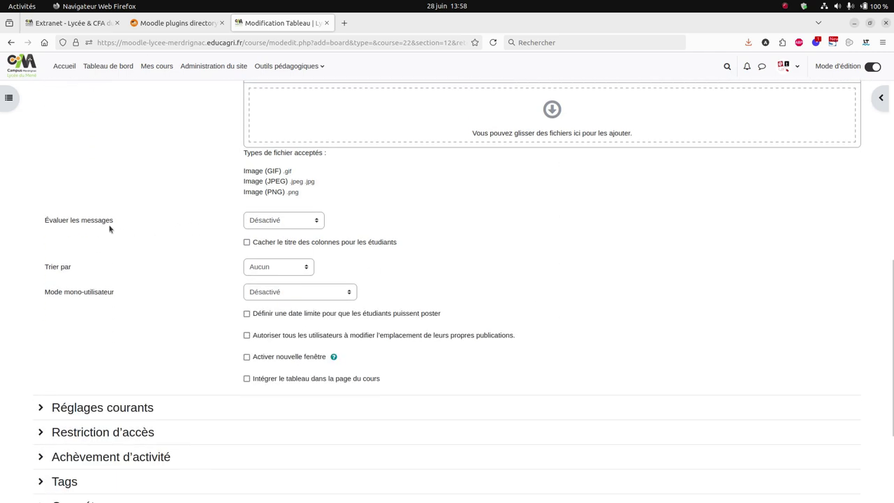
{"action": "left_click", "coordinate": [258, 222]}
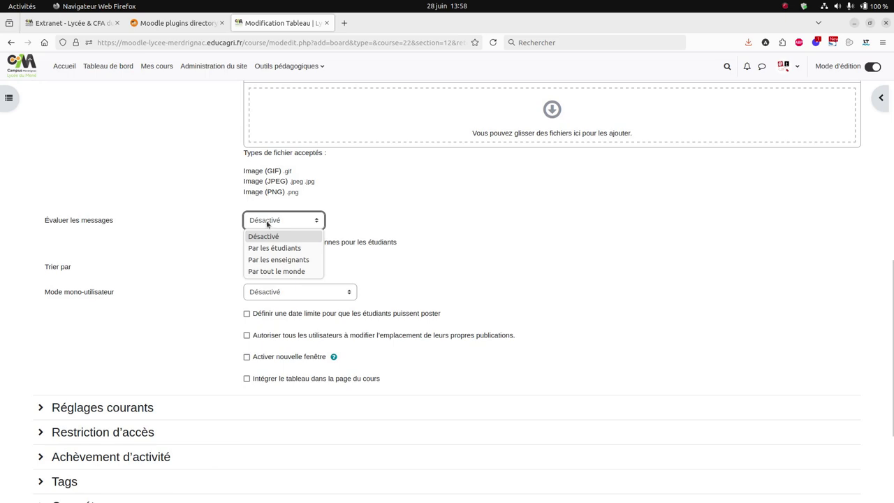
{"action": "left_click", "coordinate": [304, 272]}
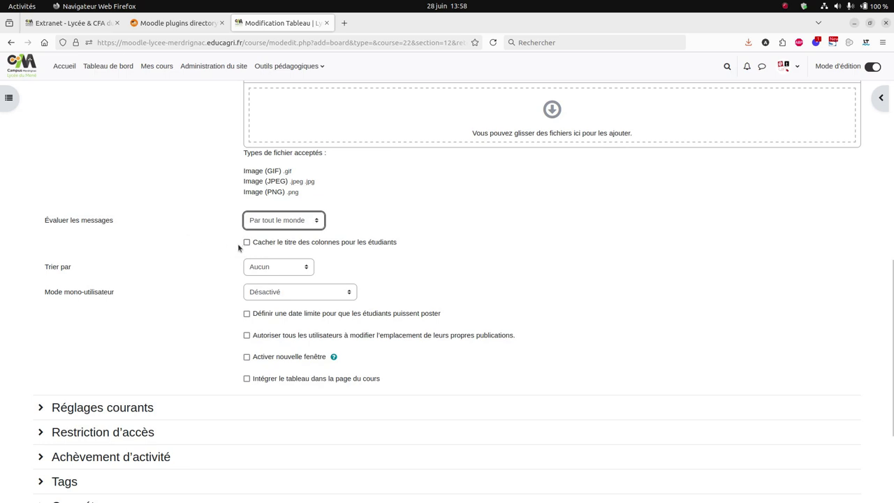
Examine the available sorting and single-user mode options for the board
{"action": "left_click", "coordinate": [284, 269]}
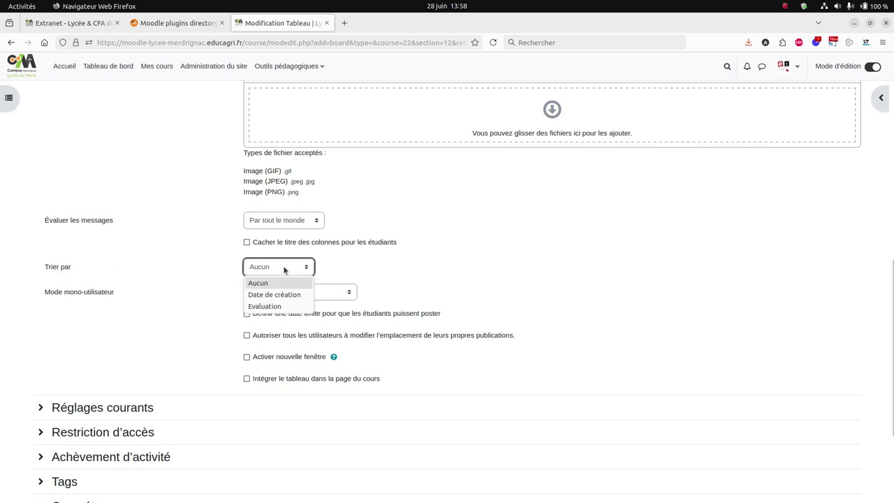
{"action": "left_click", "coordinate": [375, 273]}
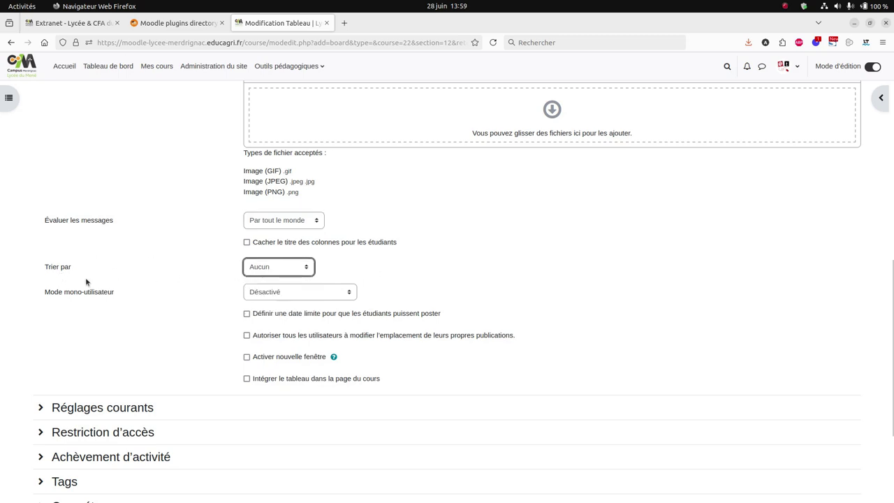
{"action": "left_click", "coordinate": [292, 293]}
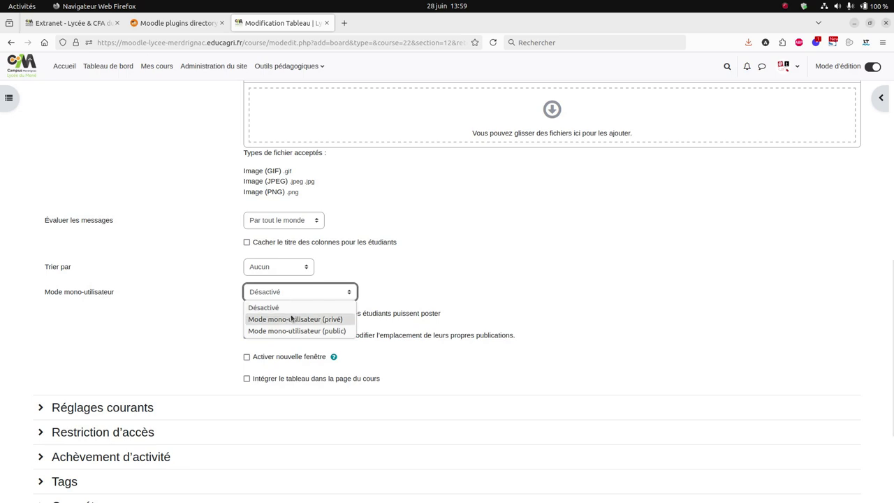
{"action": "left_click", "coordinate": [385, 292]}
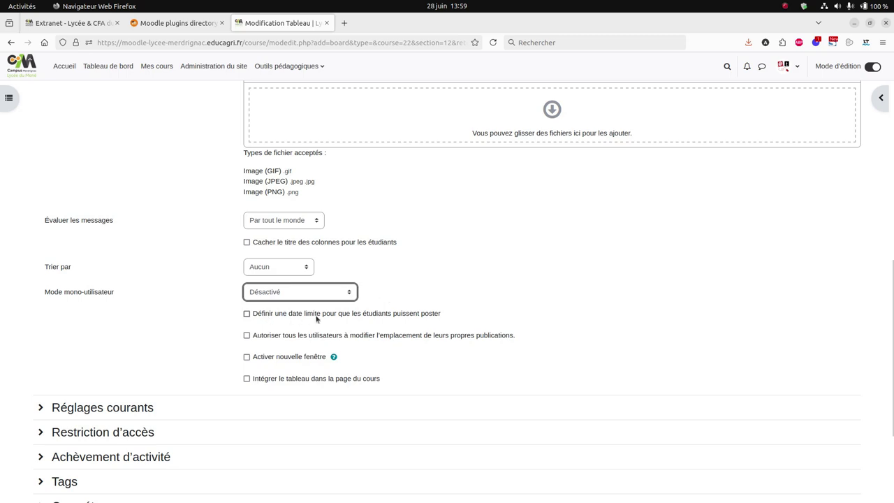
Let all users move their own posts, enable opening in a new window and embed the board in the course page
{"action": "left_click", "coordinate": [246, 336]}
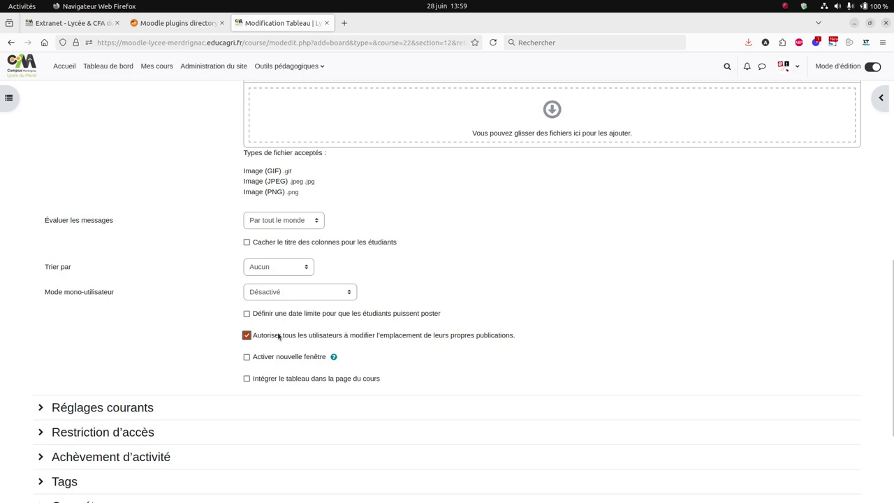
{"action": "left_click", "coordinate": [246, 357]}
{"action": "left_click", "coordinate": [247, 378]}
Examine the board's common settings and its available group modes
{"action": "scroll", "coordinate": [405, 349], "scroll_direction": "down", "scroll_amount": 3}
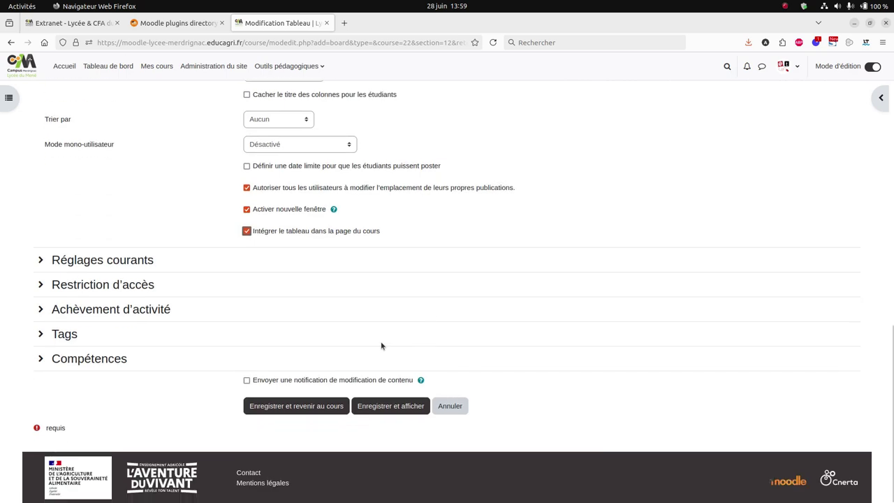
{"action": "left_click", "coordinate": [39, 259]}
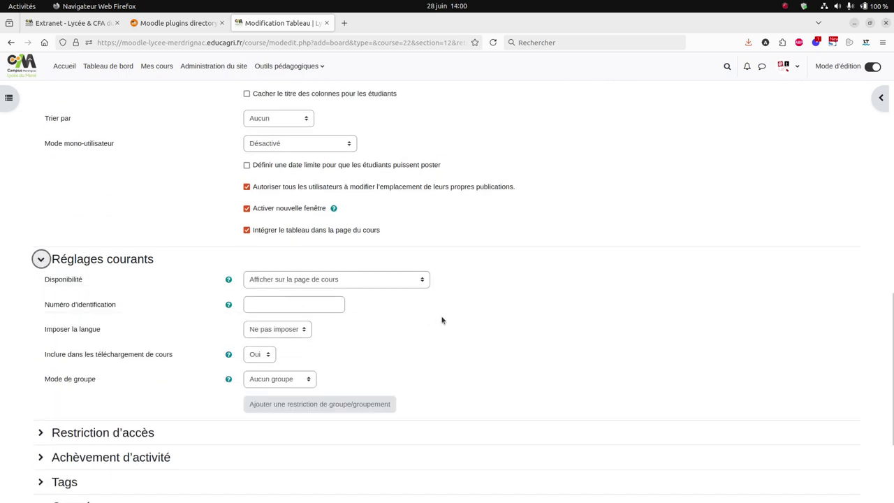
{"action": "left_click", "coordinate": [261, 382]}
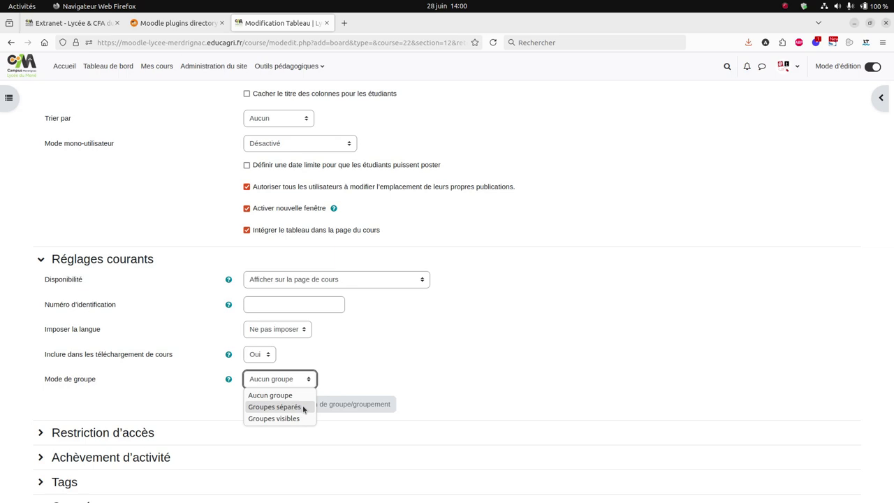
{"action": "left_click", "coordinate": [340, 384]}
{"action": "scroll", "coordinate": [385, 396], "scroll_direction": "down", "scroll_amount": 3}
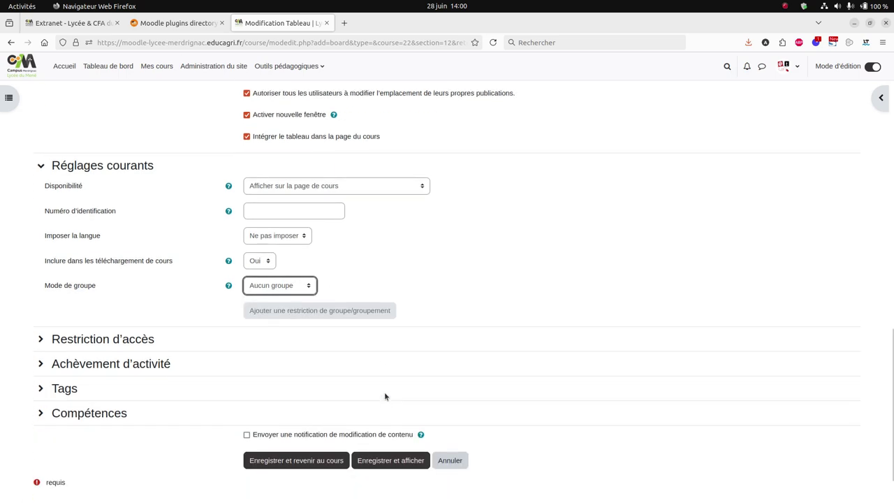
Review the access restriction and activity completion settings, and save and display the board
{"action": "left_click", "coordinate": [42, 333]}
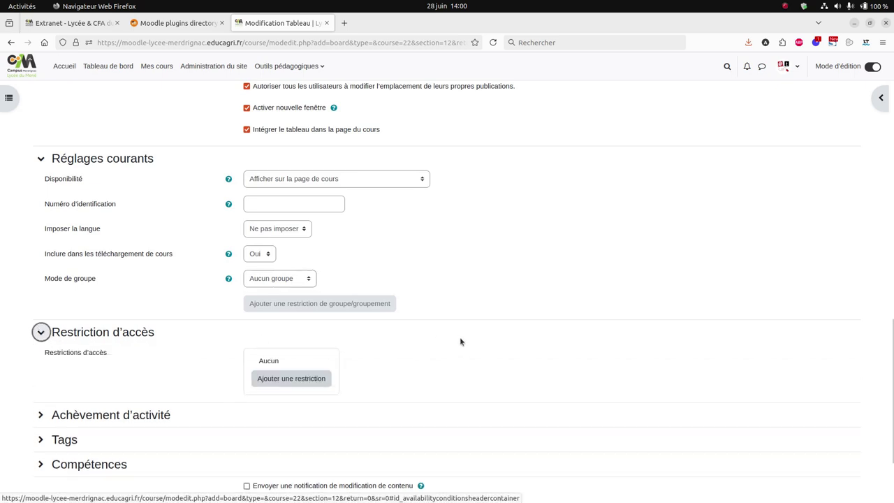
{"action": "scroll", "coordinate": [463, 340], "scroll_direction": "down", "scroll_amount": 2}
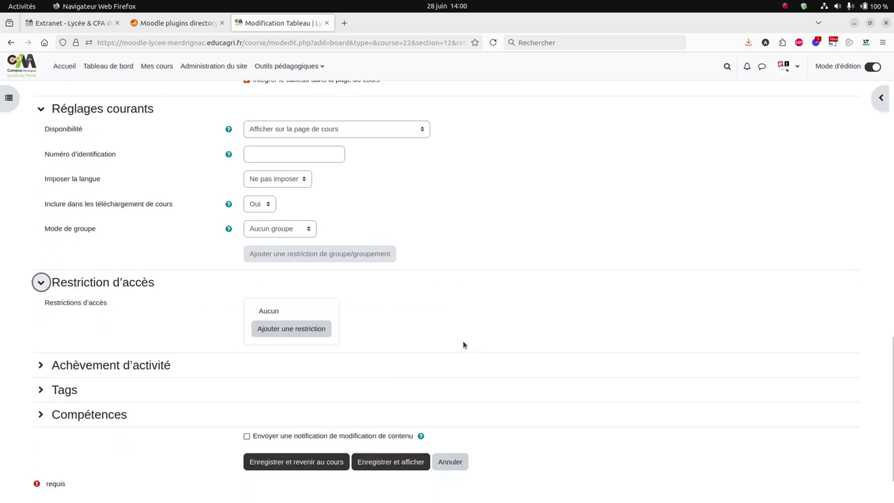
{"action": "left_click", "coordinate": [41, 365]}
{"action": "scroll", "coordinate": [427, 380], "scroll_direction": "down", "scroll_amount": 2}
{"action": "scroll", "coordinate": [426, 381], "scroll_direction": "down", "scroll_amount": 1}
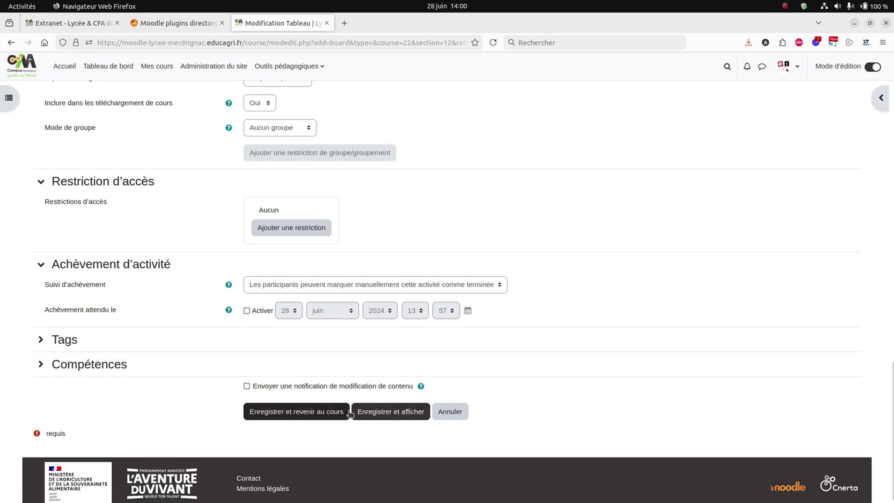
{"action": "left_click", "coordinate": [393, 413]}
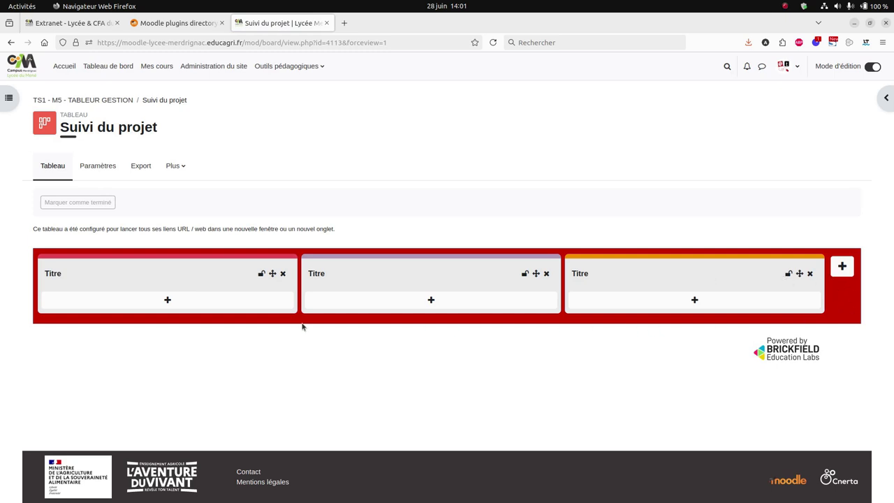
Rename the board's first two columns "Présentation" and "Ressources", and delete the third column
{"action": "left_click", "coordinate": [68, 274]}
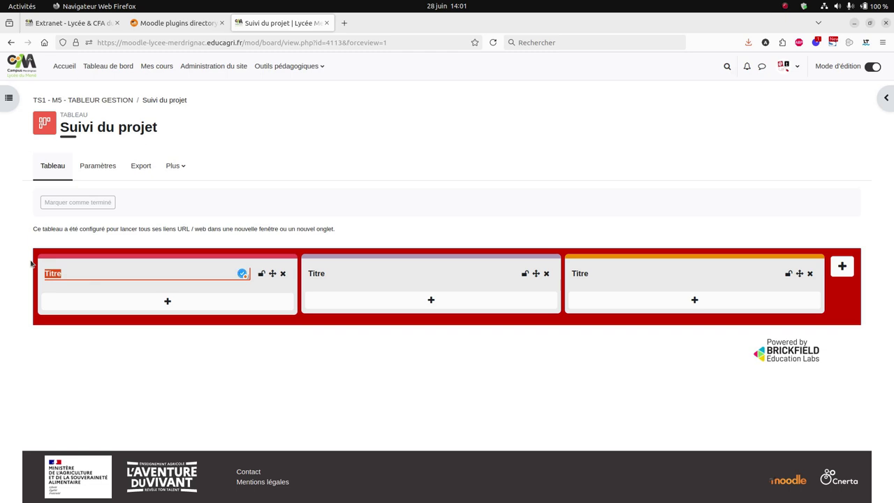
{"action": "type", "text": "Présentatoion"}
{"action": "left_click", "coordinate": [318, 274]}
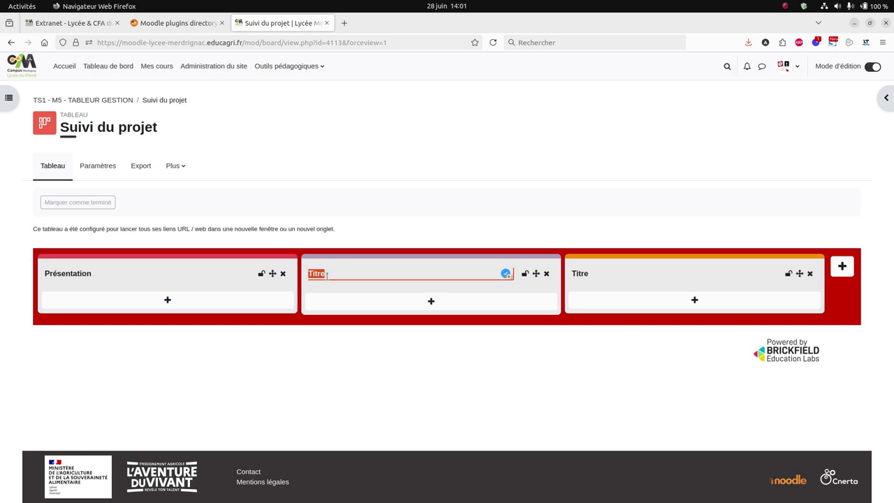
{"action": "type", "text": "Ressources"}
{"action": "left_click", "coordinate": [810, 274]}
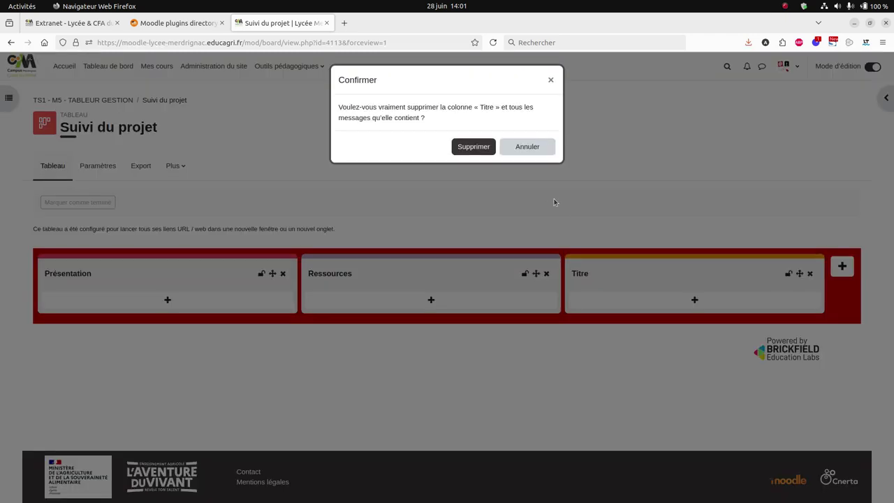
{"action": "left_click", "coordinate": [473, 147]}
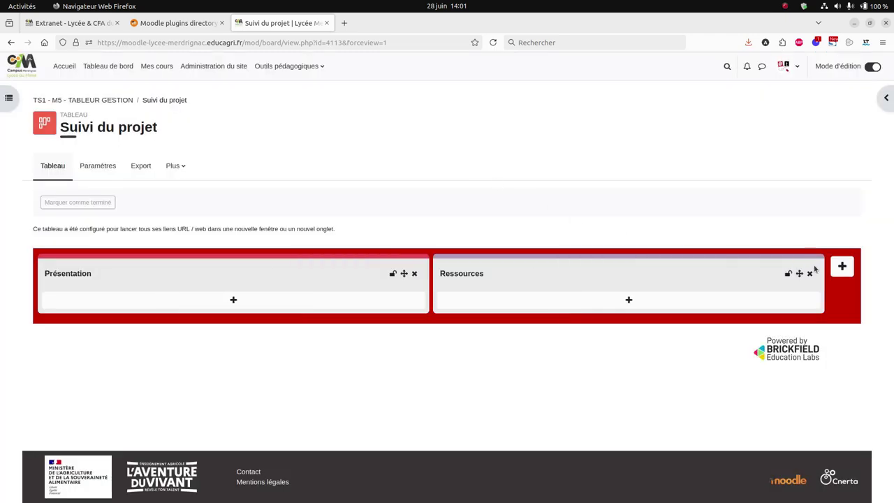
Add a third column to the board and name it "Youtube"
{"action": "left_click", "coordinate": [843, 267]}
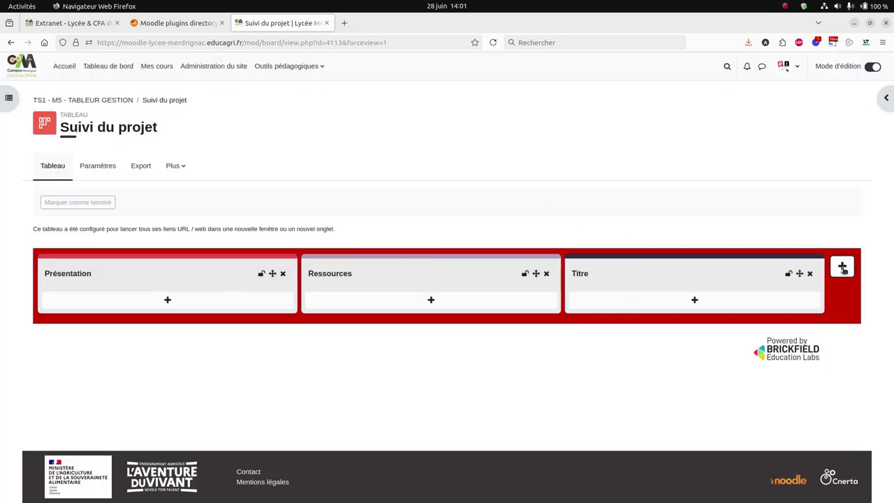
{"action": "left_click", "coordinate": [594, 273]}
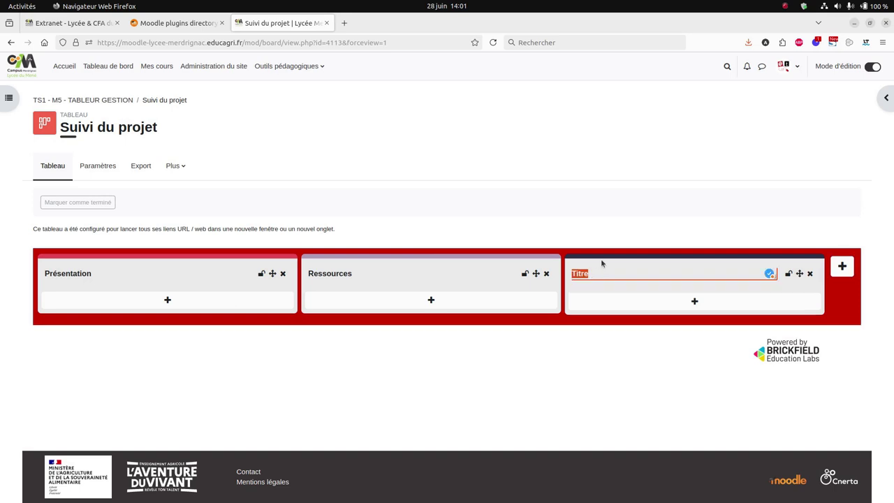
{"action": "type", "text": "Youtube"}
{"action": "key", "text": "Return"}
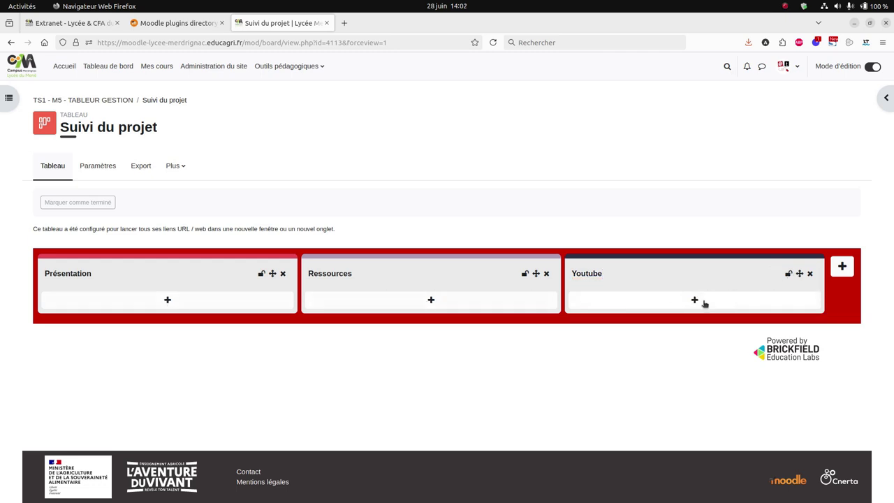
Start a post in the Présentation column titled "Le blog TIM" with the content "Le blog du Prof T.I.M."
{"action": "left_click", "coordinate": [167, 301]}
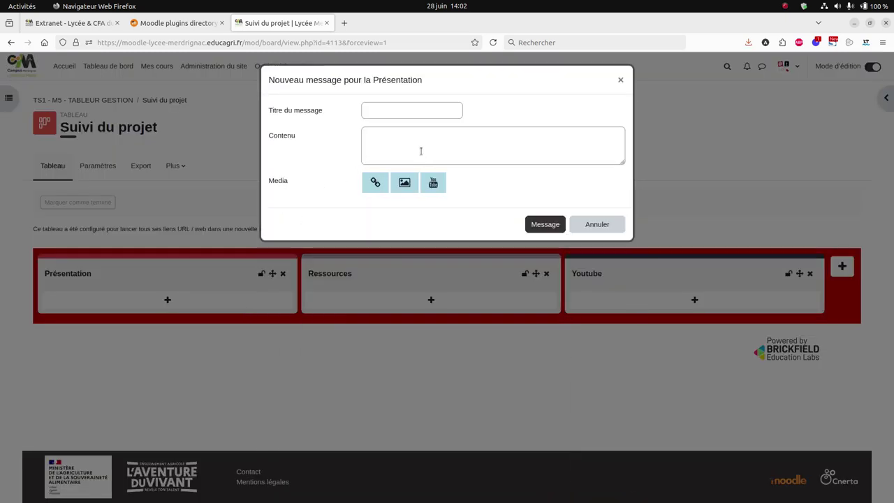
{"action": "left_click", "coordinate": [394, 114]}
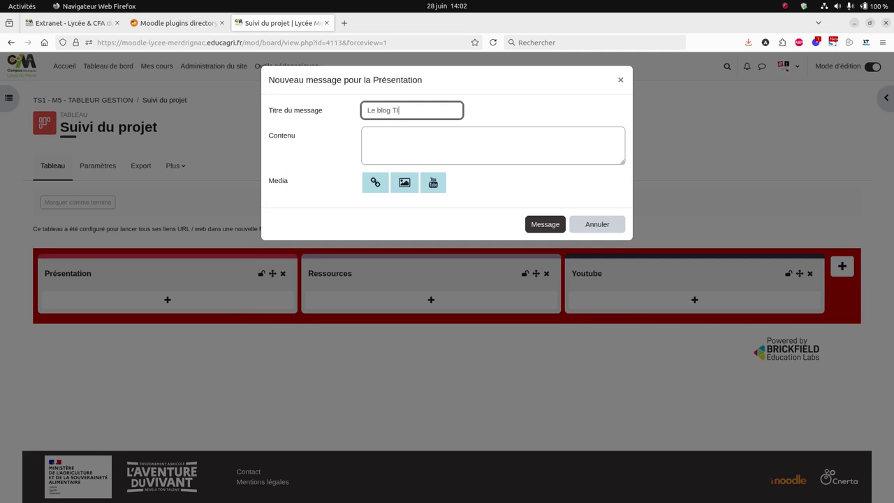
{"action": "left_click", "coordinate": [403, 132]}
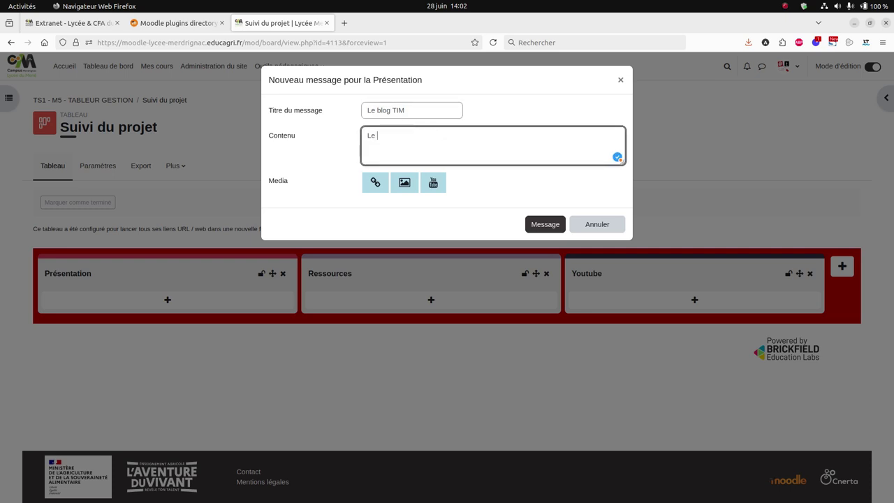
{"action": "type", "text": "Le blog du Prof T.I.M."}
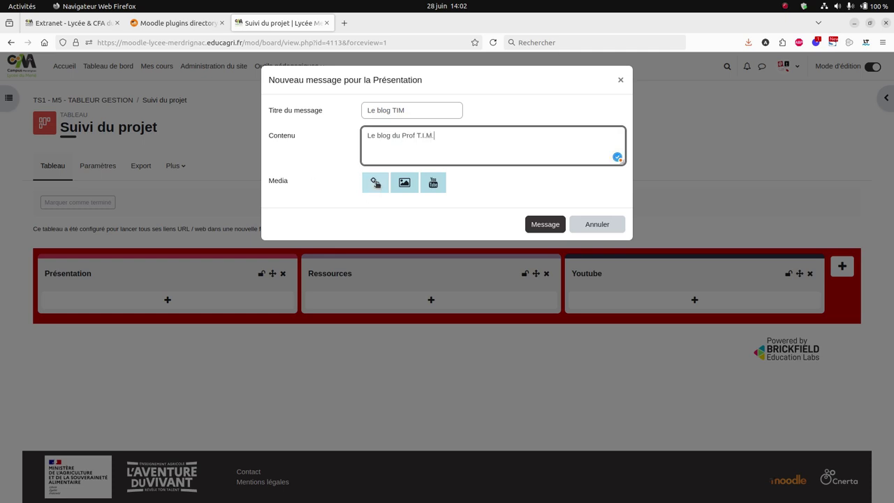
{"action": "left_click", "coordinate": [375, 183]}
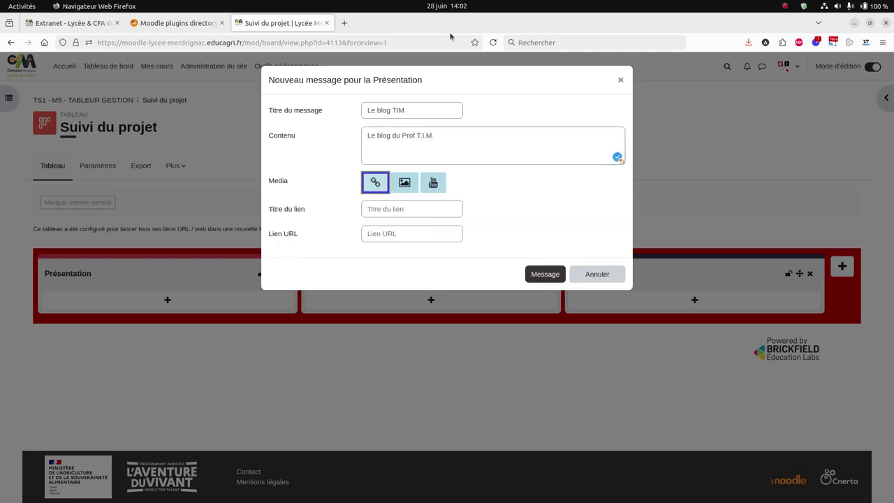
{"action": "left_click", "coordinate": [389, 210]}
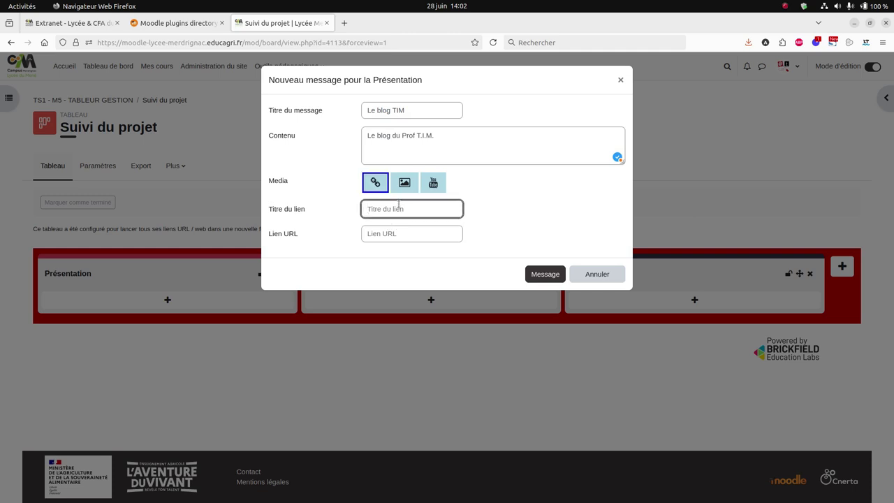
{"action": "type", "text": "blogtim.fr"}
{"action": "left_click", "coordinate": [387, 235]}
{"action": "type", "text": "htt"}
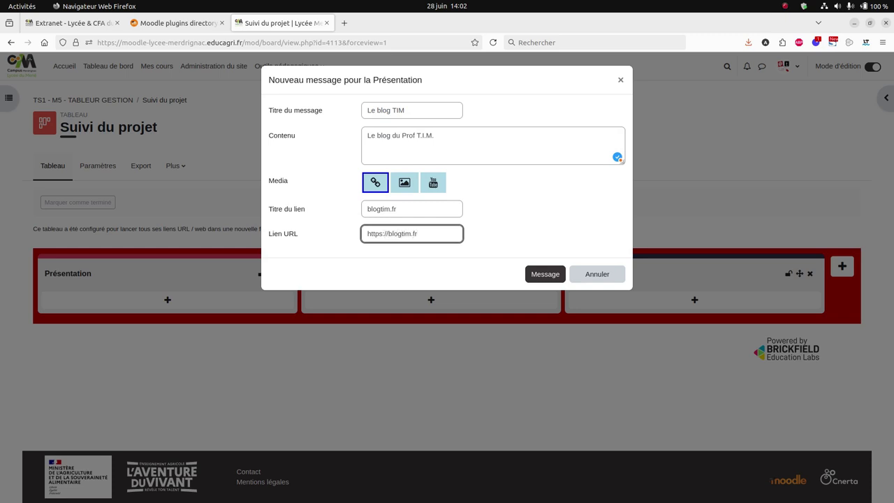
{"action": "left_click", "coordinate": [375, 183]}
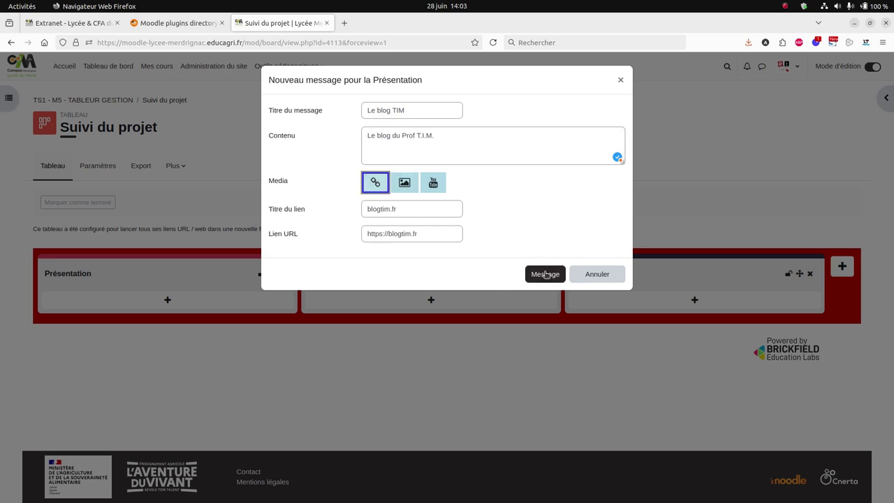
{"action": "left_click", "coordinate": [545, 274]}
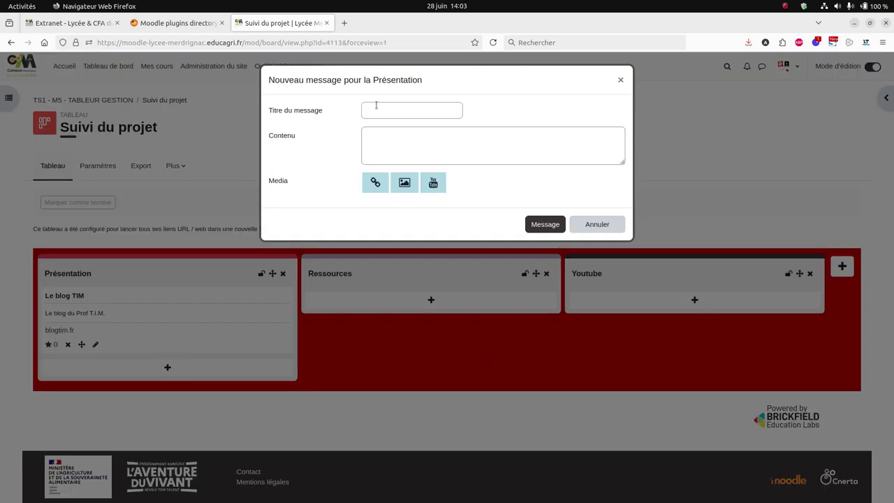
Publish a second Présentation post titled "Logo" with the image logo-tim.png and the content "Logo du blog"
{"action": "left_click", "coordinate": [380, 105]}
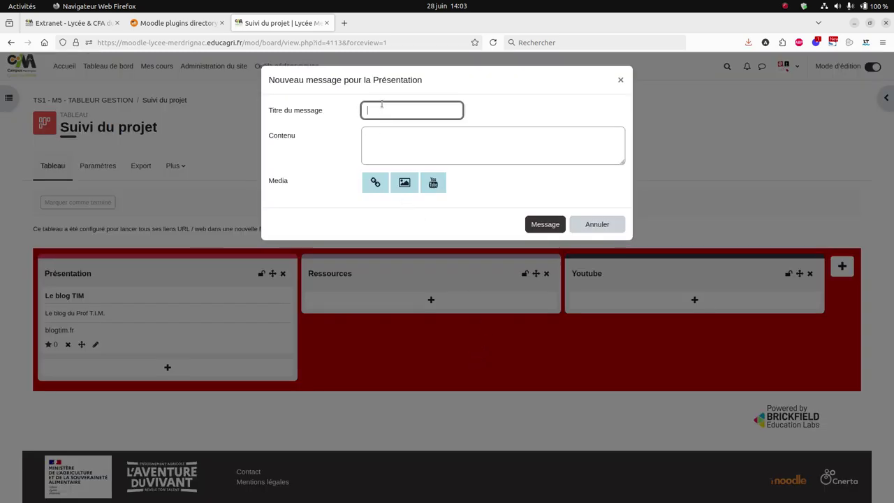
{"action": "type", "text": "Logo"}
{"action": "left_click", "coordinate": [408, 185]}
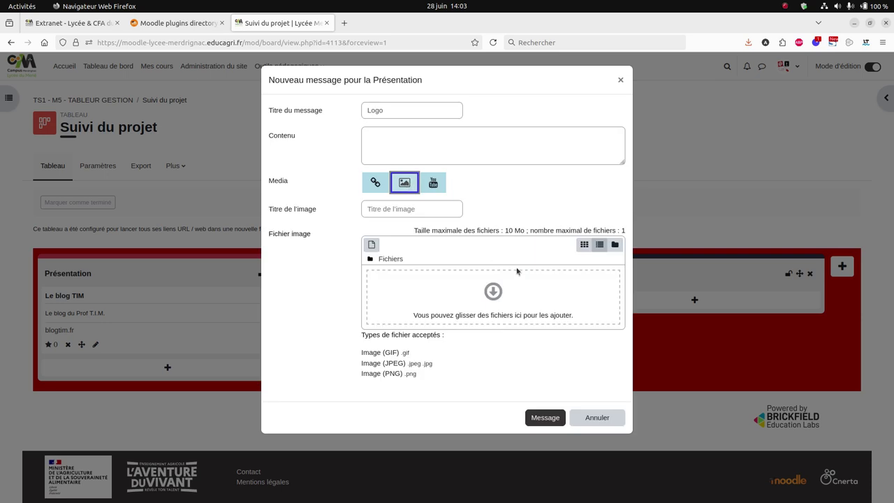
{"action": "key", "text": "alt+Tab"}
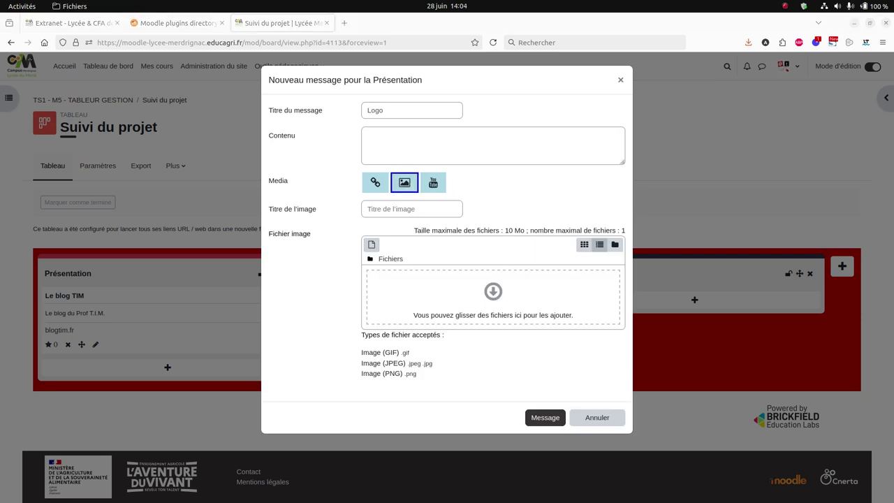
{"action": "left_click_drag", "start_coordinate": [846, 238], "coordinate": [498, 297]}
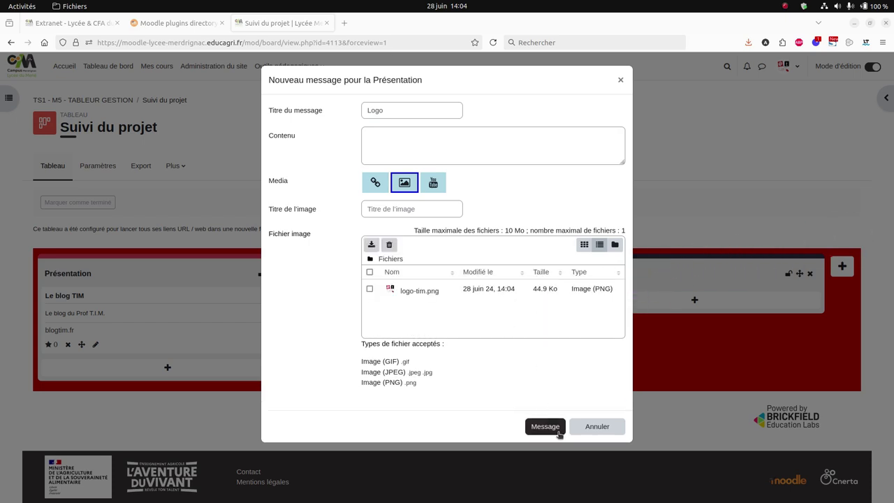
{"action": "left_click", "coordinate": [413, 145]}
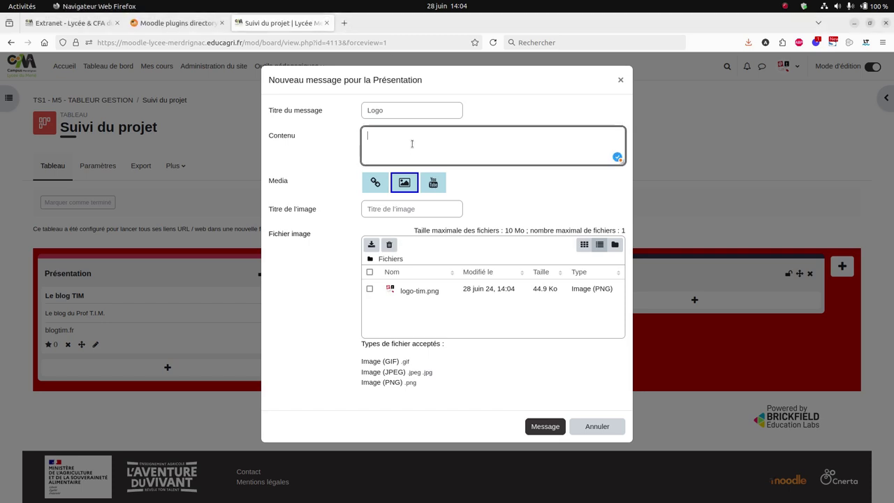
{"action": "type", "text": "Logo du blog"}
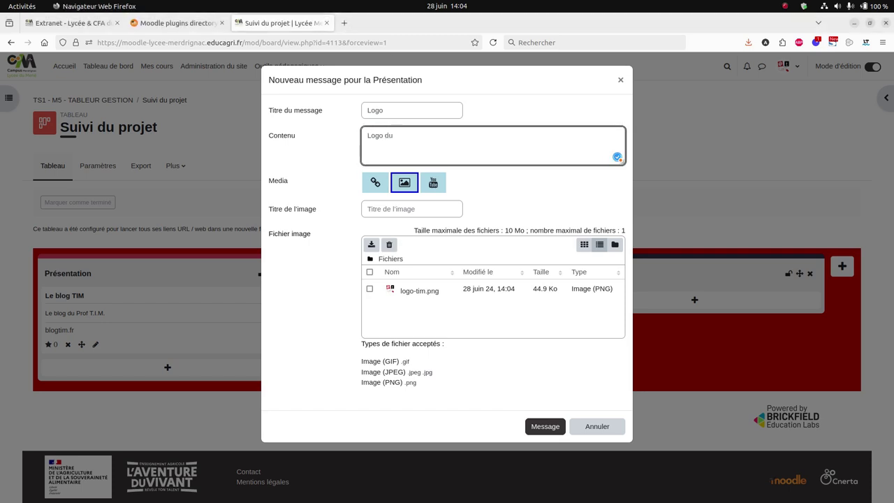
{"action": "left_click", "coordinate": [545, 427]}
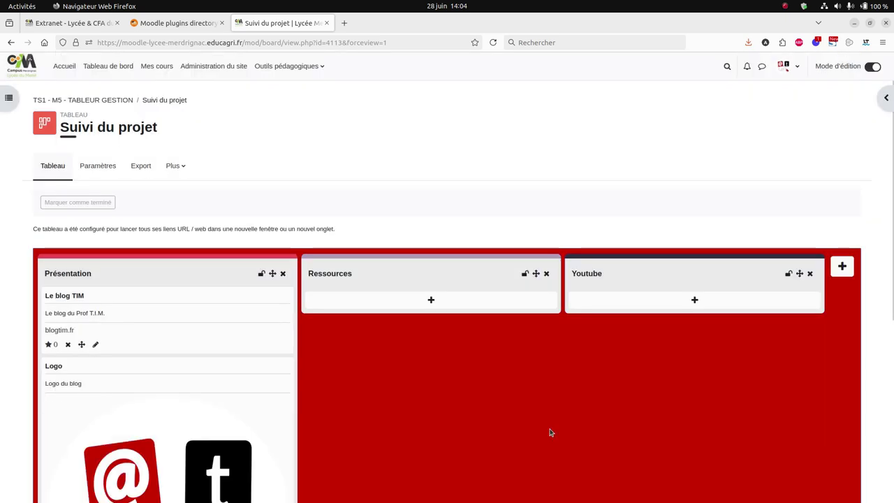
Rate the Logo post with a star and confirm the rating
{"action": "scroll", "coordinate": [204, 330], "scroll_direction": "down", "scroll_amount": 5}
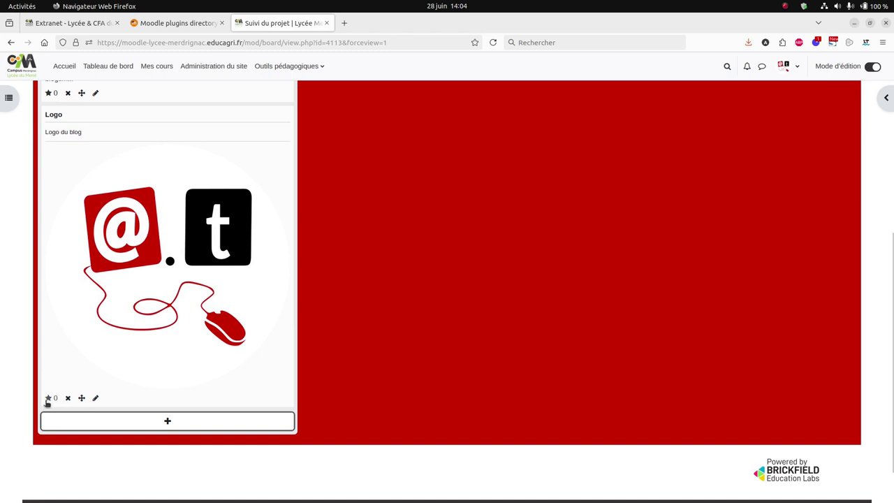
{"action": "left_click", "coordinate": [50, 399]}
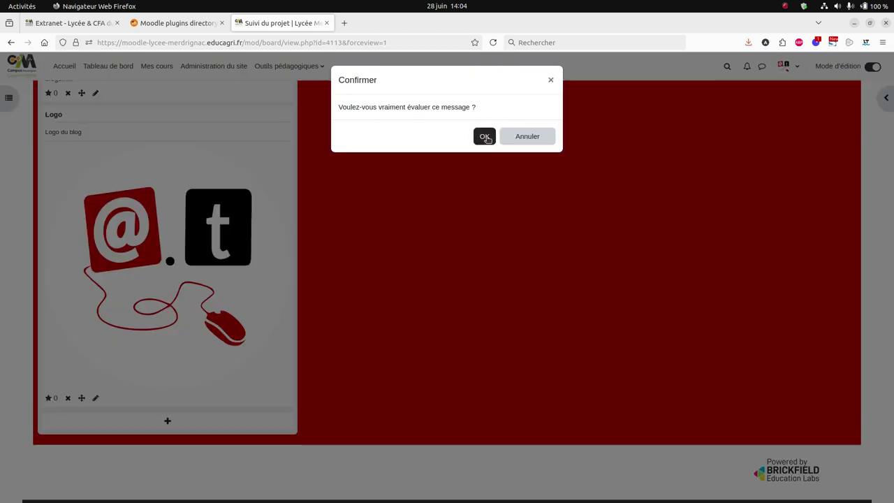
{"action": "left_click", "coordinate": [487, 139]}
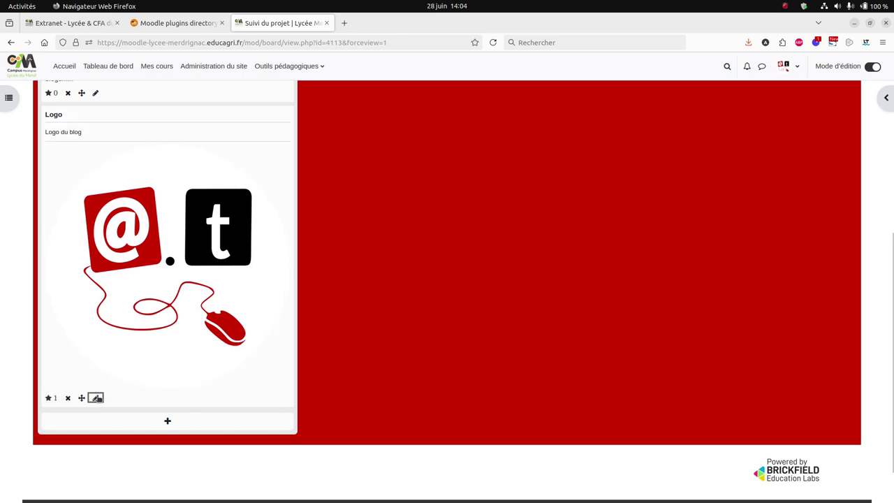
{"action": "left_click", "coordinate": [95, 398]}
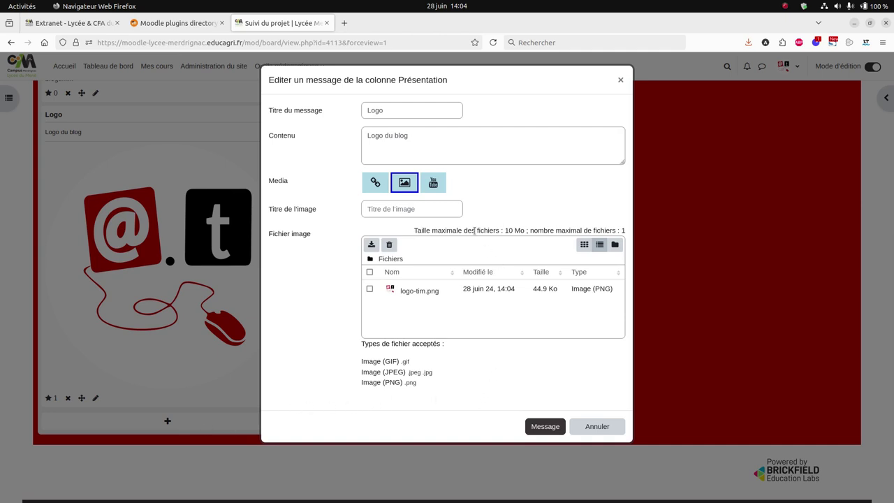
{"action": "left_click", "coordinate": [376, 183]}
{"action": "left_click", "coordinate": [594, 274]}
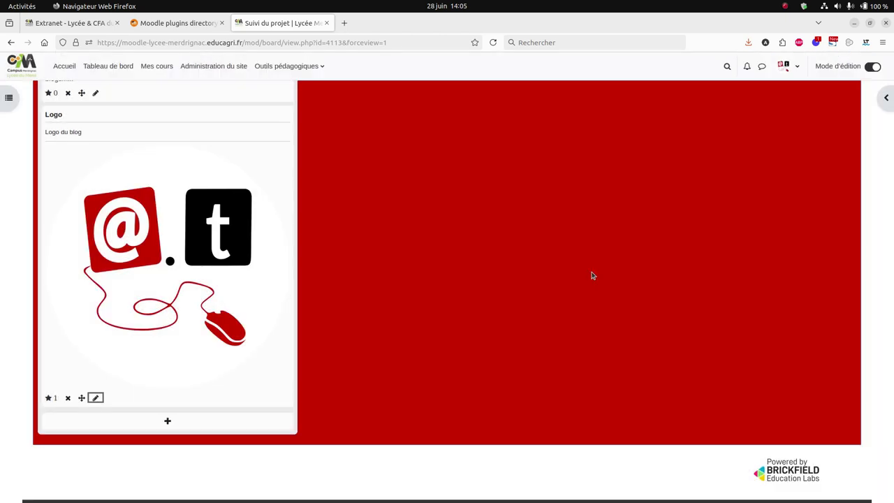
Open the Logo post and write the comment "Super logo"
{"action": "scroll", "coordinate": [307, 293], "scroll_direction": "up", "scroll_amount": 5}
{"action": "left_click", "coordinate": [173, 373]}
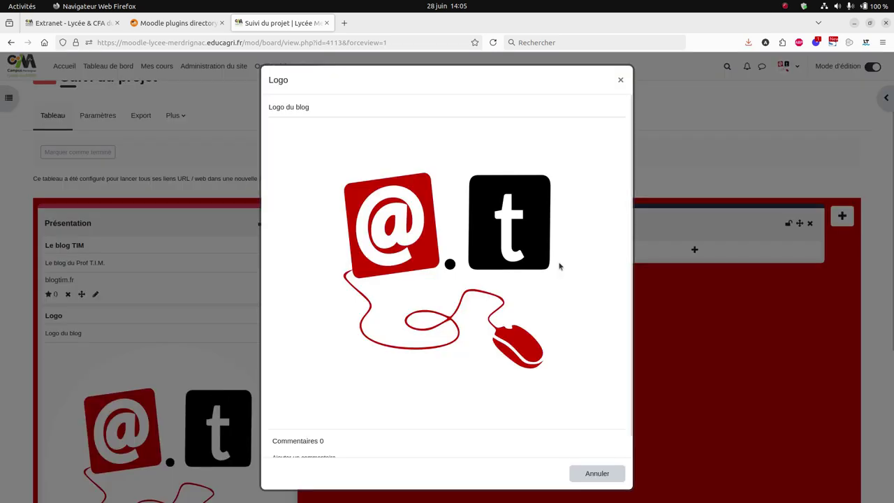
{"action": "scroll", "coordinate": [408, 424], "scroll_direction": "down", "scroll_amount": 1}
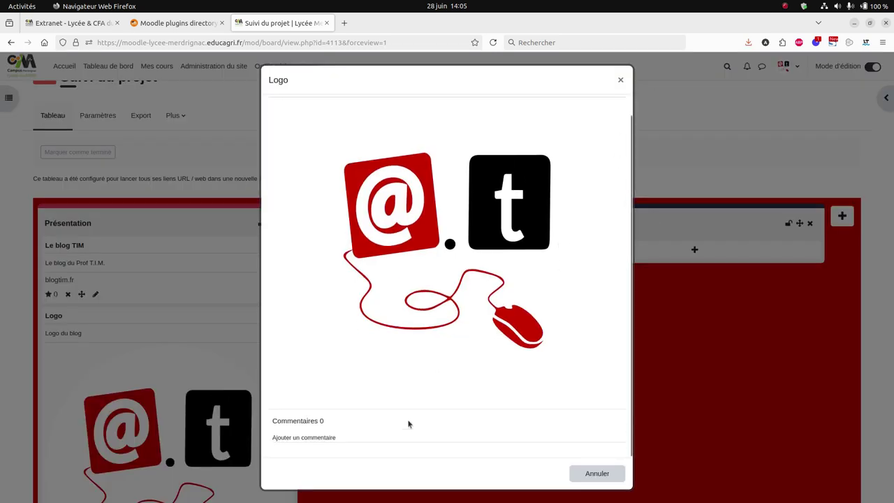
{"action": "left_click", "coordinate": [301, 439]}
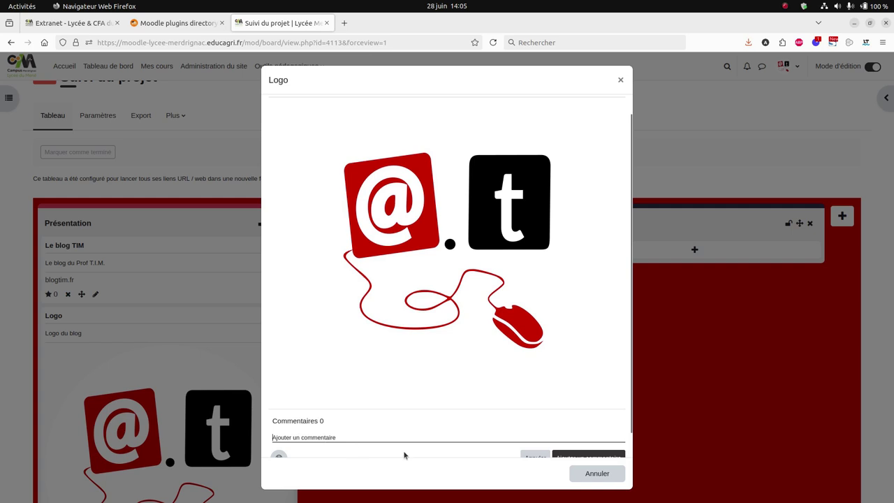
{"action": "scroll", "coordinate": [466, 454], "scroll_direction": "down", "scroll_amount": 1}
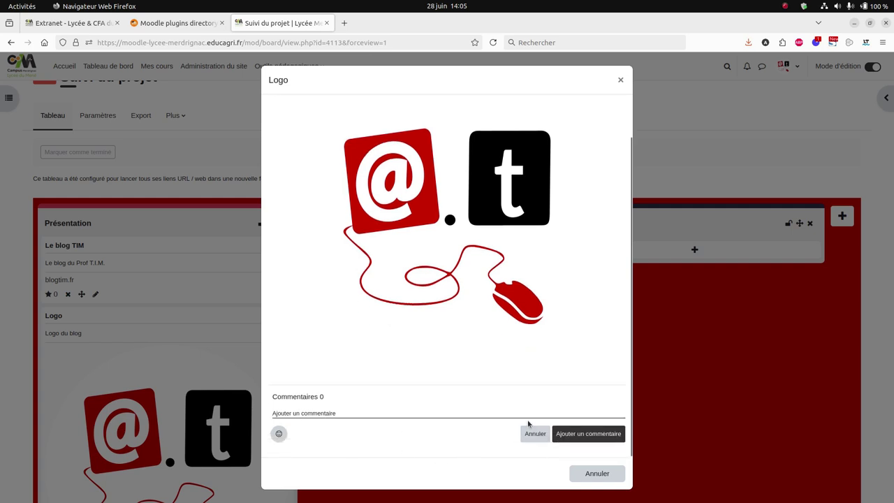
{"action": "type", "text": "Super logo"}
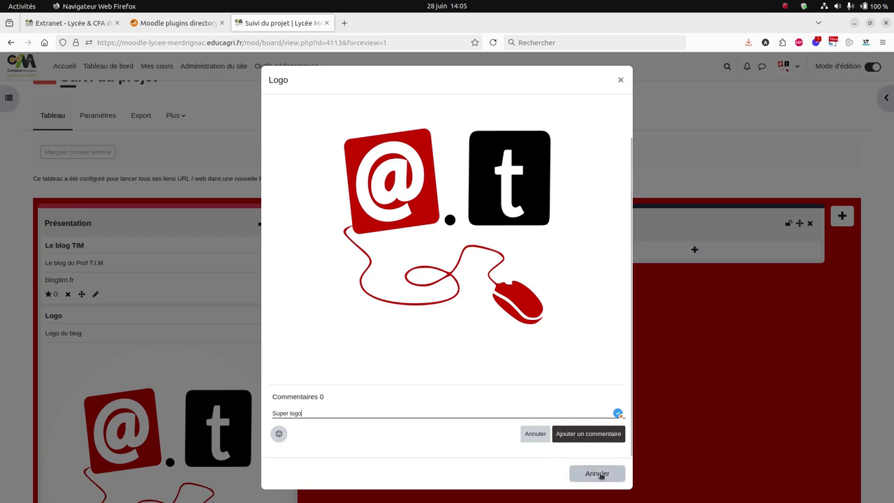
Add the beaming smiley with smiling eyes to the comment, submit it and close the Logo post
{"action": "left_click", "coordinate": [278, 434]}
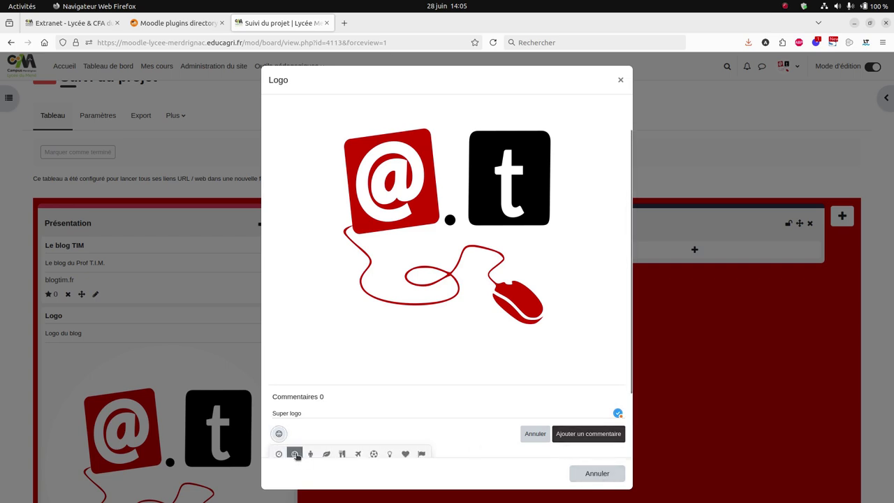
{"action": "left_click", "coordinate": [295, 454]}
{"action": "scroll", "coordinate": [355, 427], "scroll_direction": "down", "scroll_amount": 2}
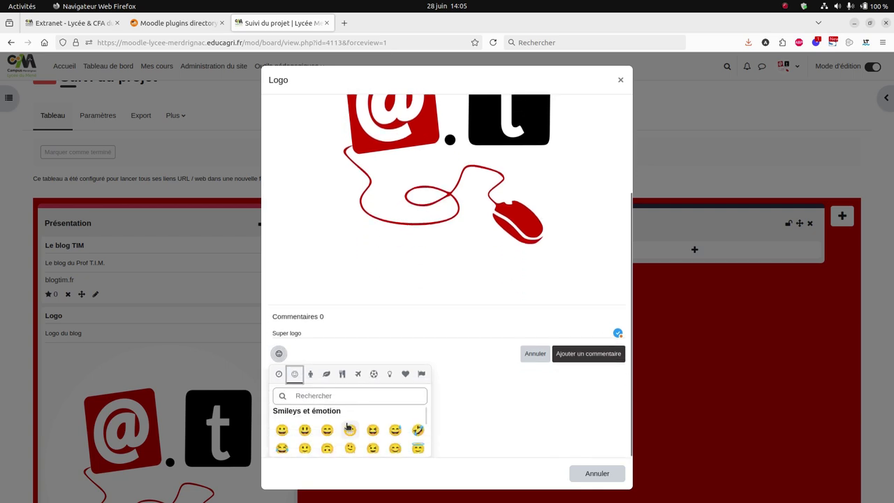
{"action": "left_click", "coordinate": [350, 431]}
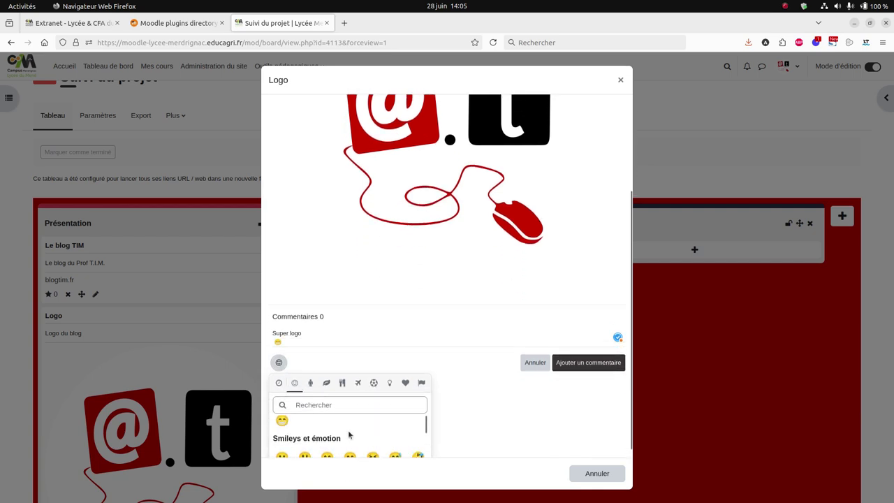
{"action": "left_click", "coordinate": [591, 364]}
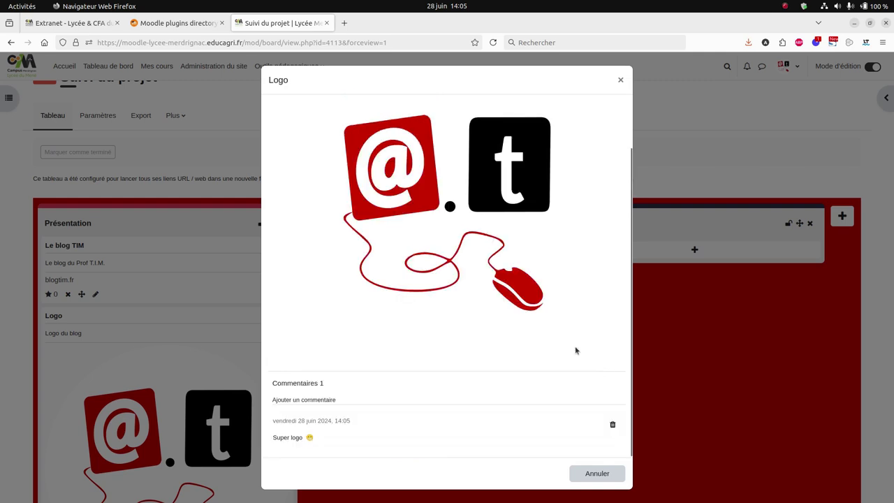
{"action": "left_click", "coordinate": [621, 81]}
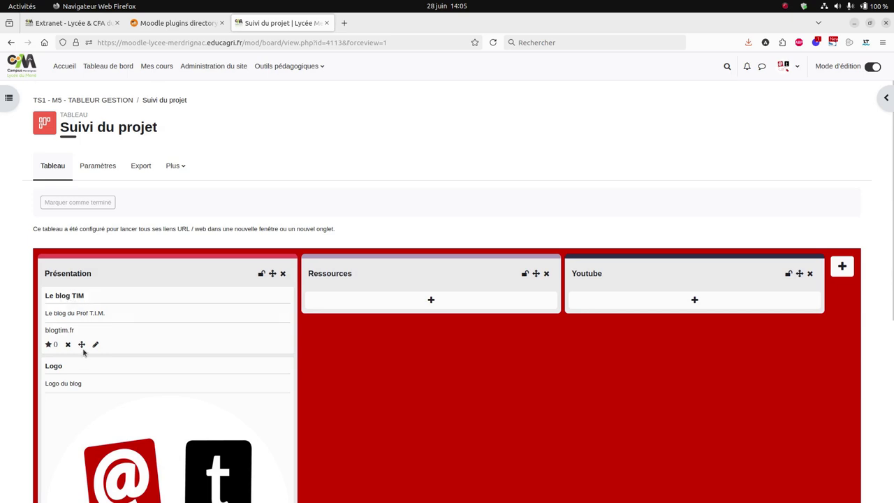
Move the "Le blog TIM" post from the Présentation column to the Ressources column
{"action": "left_click_drag", "start_coordinate": [82, 346], "coordinate": [365, 334]}
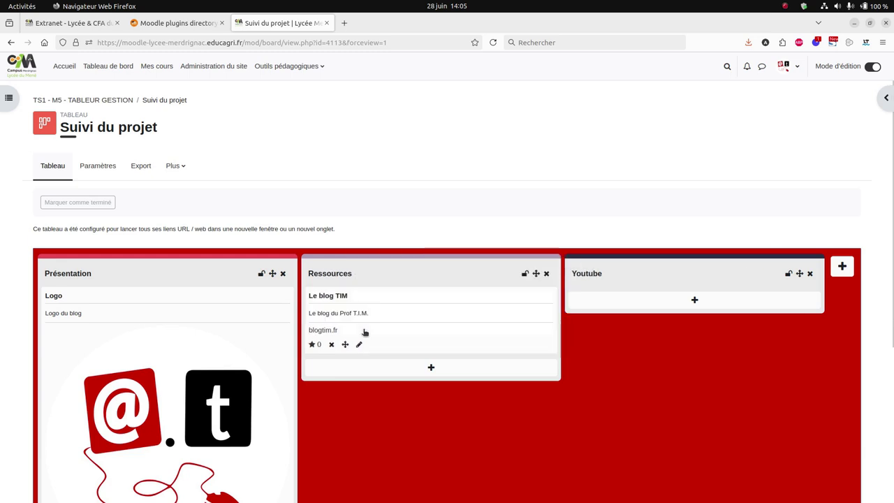
Start a new post in the Youtube column with the title "présentation de la chaîne"
{"action": "left_click", "coordinate": [721, 305]}
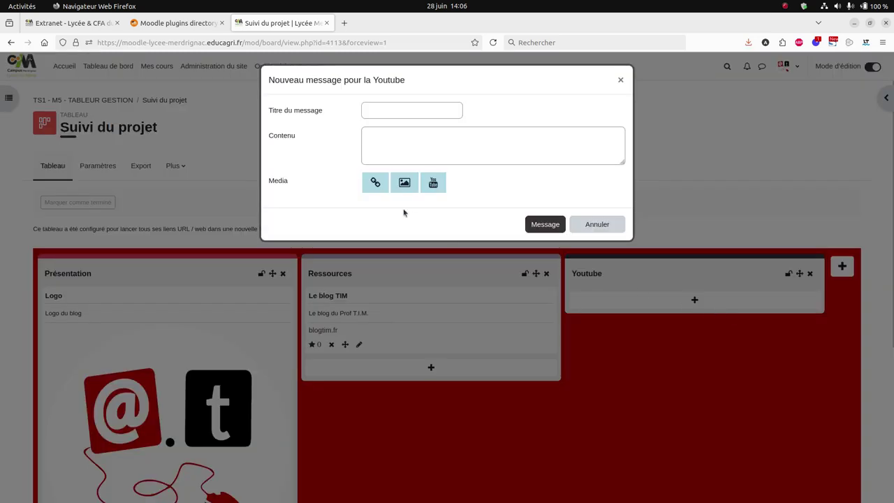
{"action": "left_click", "coordinate": [397, 110]}
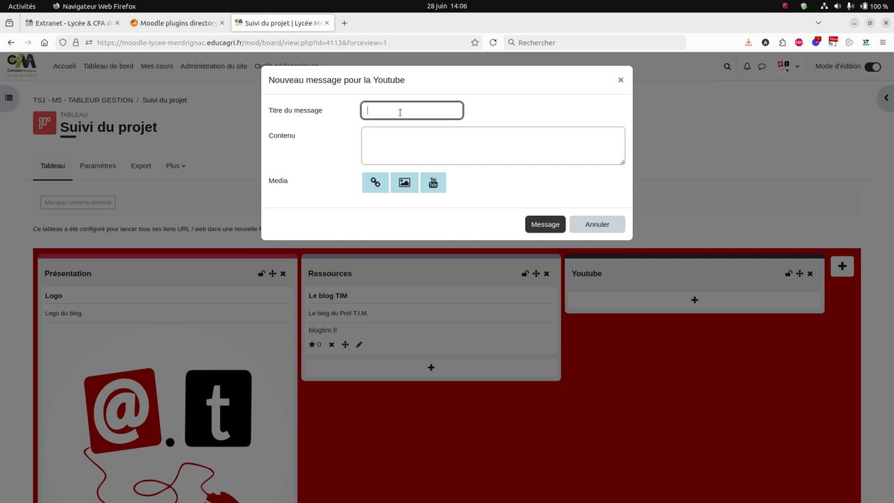
{"action": "type", "text": "présentation de la chaîne"}
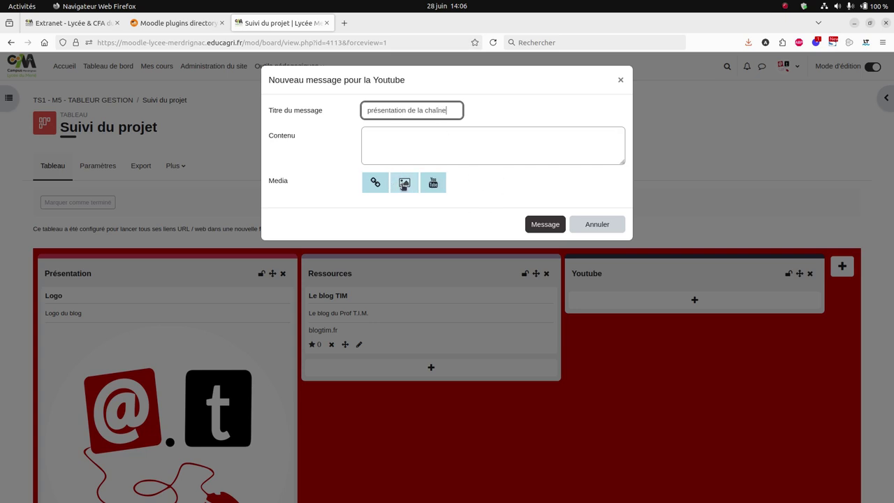
{"action": "left_click", "coordinate": [438, 185]}
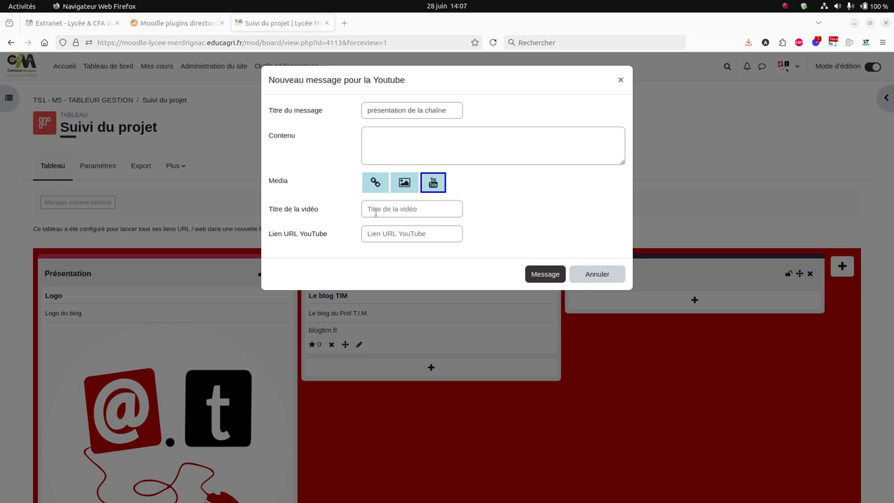
{"action": "left_click", "coordinate": [369, 234]}
{"action": "right_click", "coordinate": [369, 234]}
{"action": "left_click", "coordinate": [409, 291]}
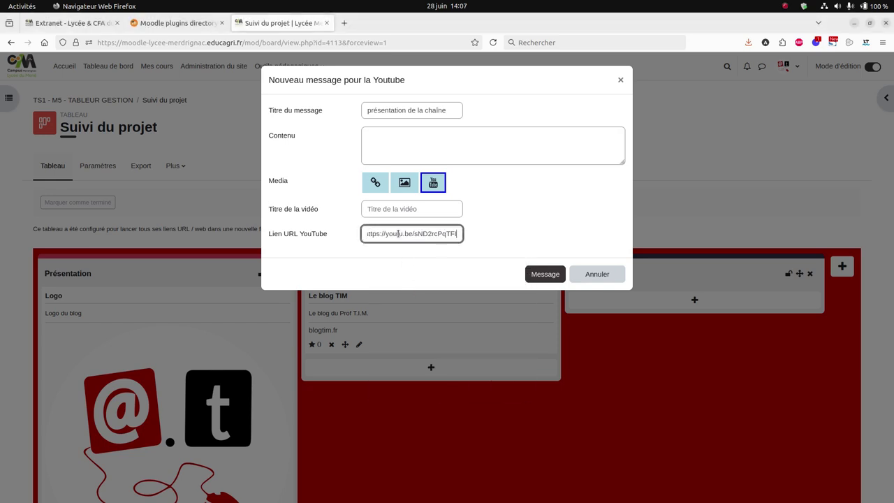
{"action": "left_click", "coordinate": [396, 209]}
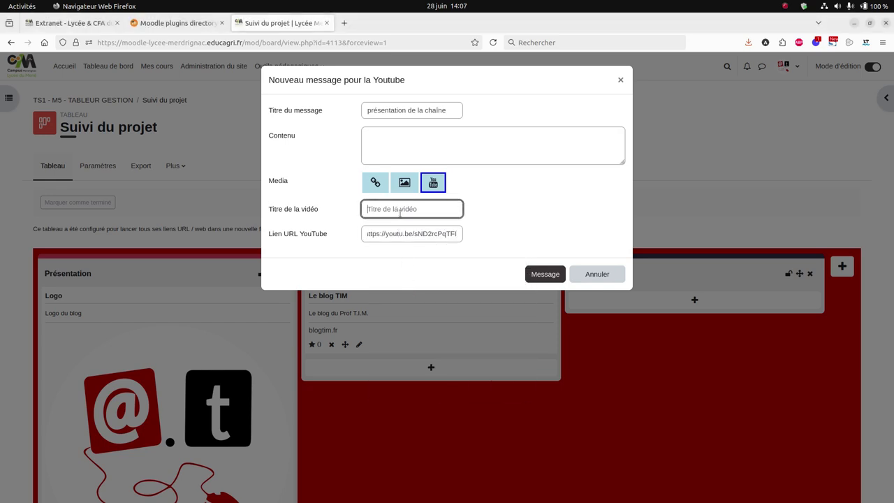
{"action": "type", "text": "Bande annonce"}
{"action": "left_click", "coordinate": [545, 274]}
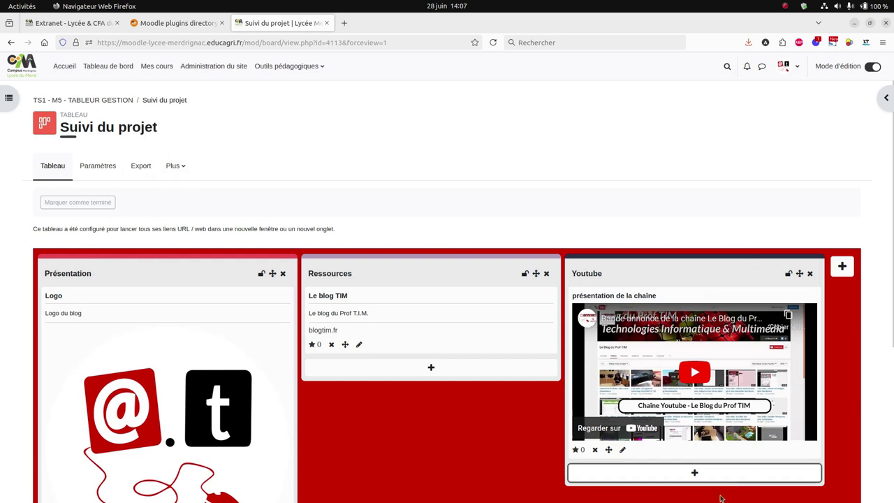
Examine the board's export page, then return to the board and look over the posts in its three columns
{"action": "left_click", "coordinate": [140, 167]}
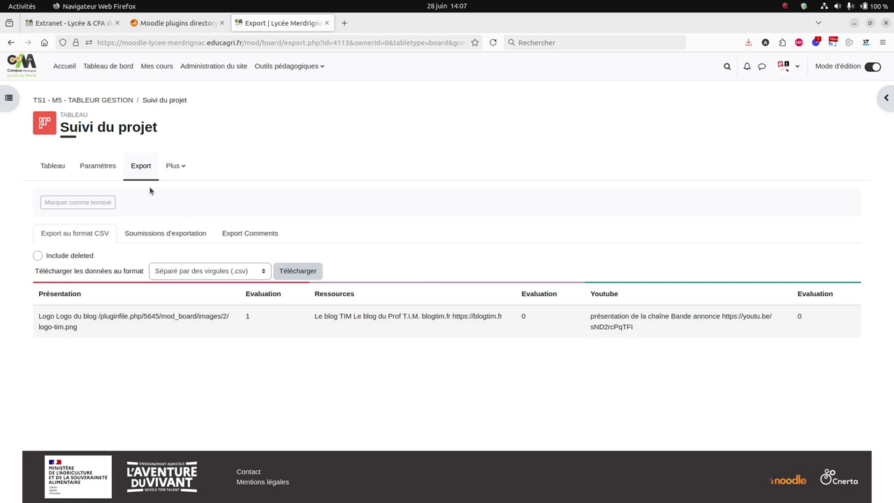
{"action": "left_click", "coordinate": [53, 166]}
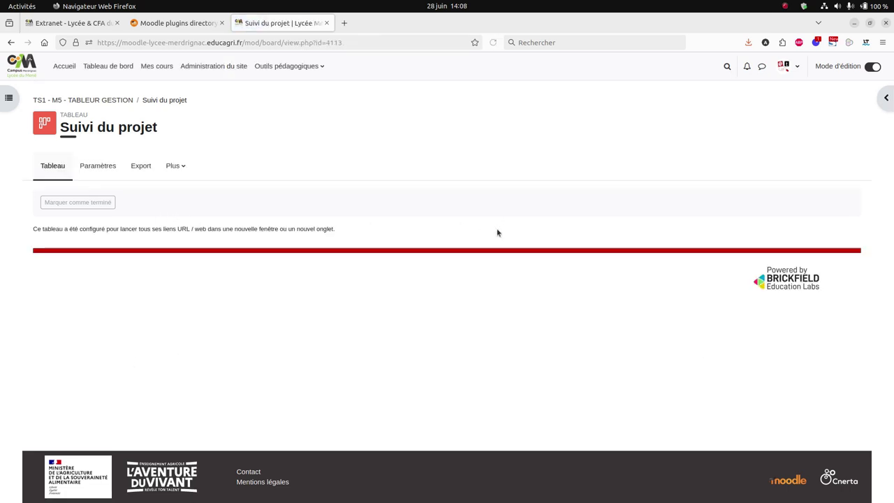
{"action": "scroll", "coordinate": [353, 326], "scroll_direction": "down", "scroll_amount": 3}
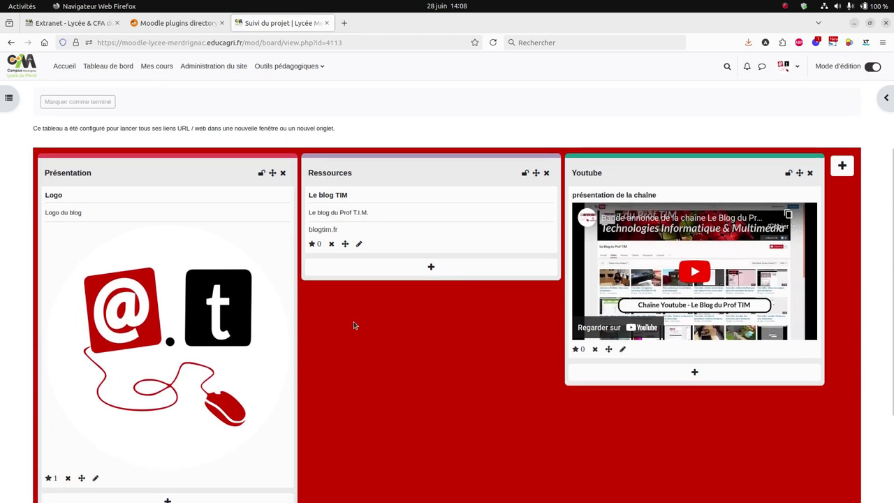
{"action": "scroll", "coordinate": [188, 277], "scroll_direction": "down", "scroll_amount": 3}
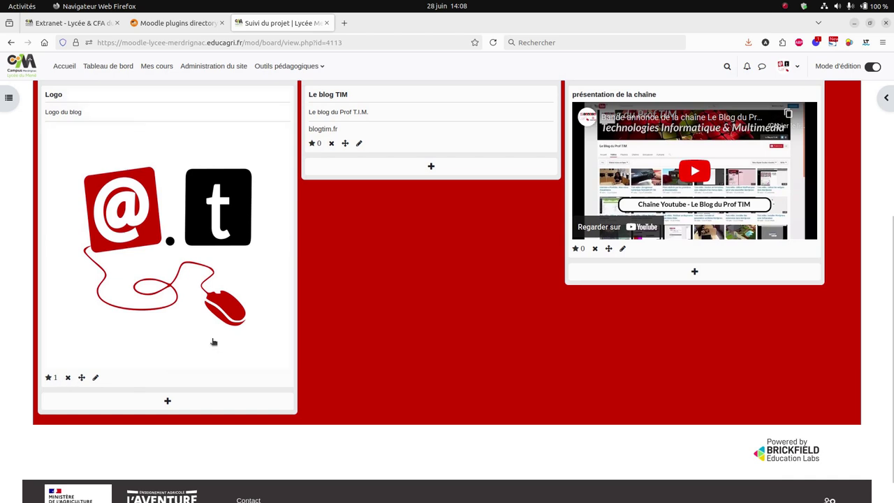
{"action": "scroll", "coordinate": [462, 309], "scroll_direction": "up", "scroll_amount": 3}
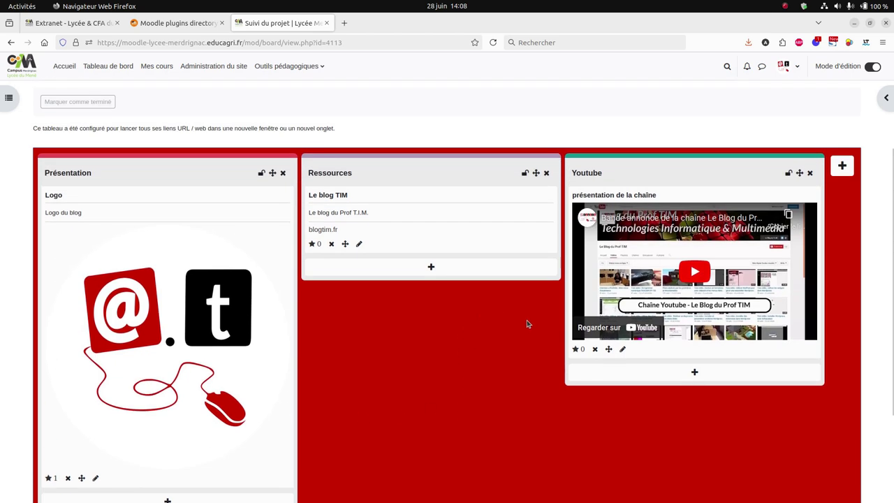